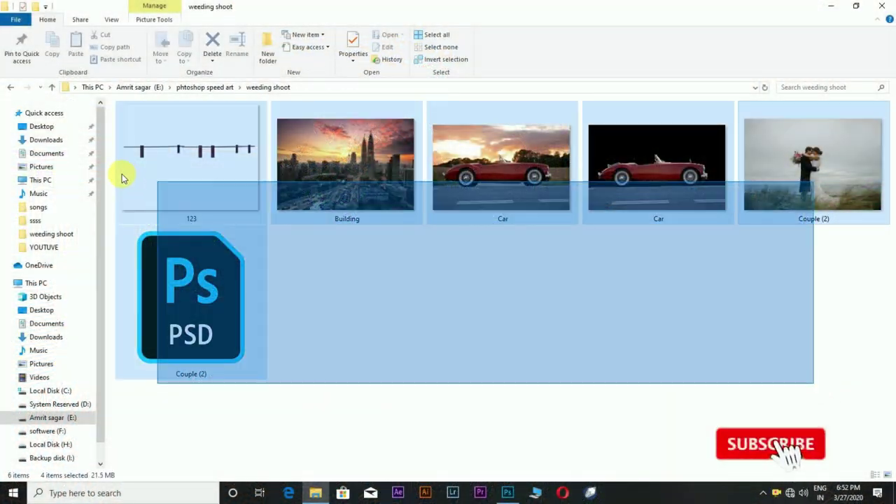
Create a blank white A4 landscape document, 297 × 210 mm at 300 ppi
left_click_drag(811, 383, 116, 122)
left_click(350, 308)
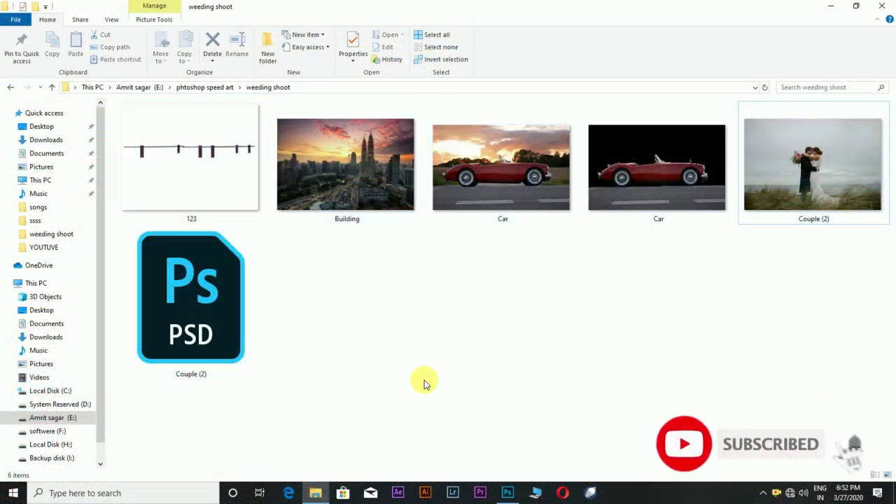
left_click(509, 489)
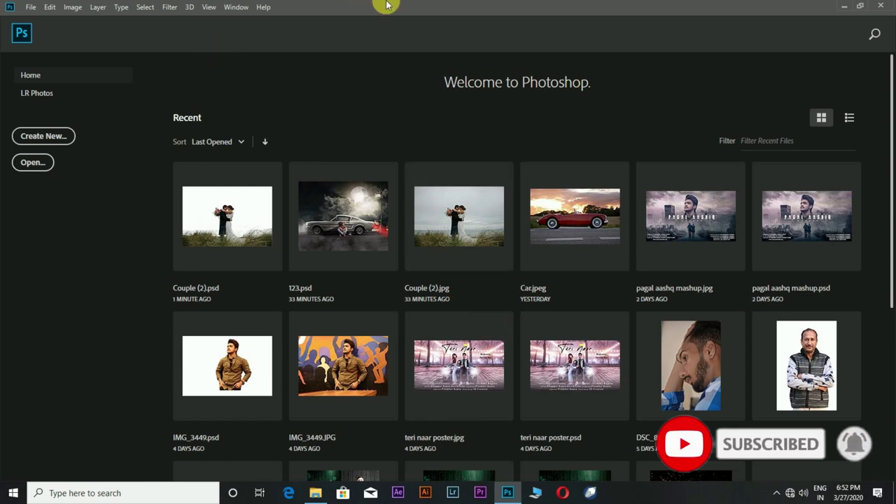
key("ctrl+n")
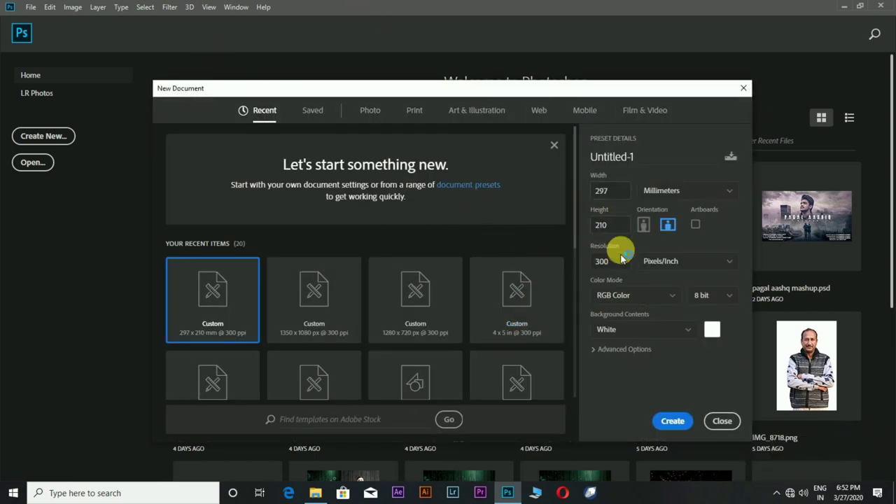
left_click(417, 112)
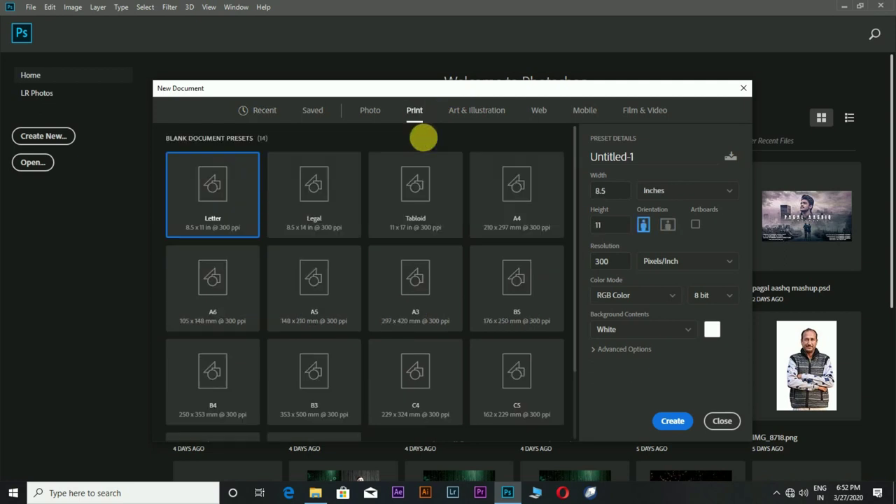
left_click(519, 216)
left_click(670, 225)
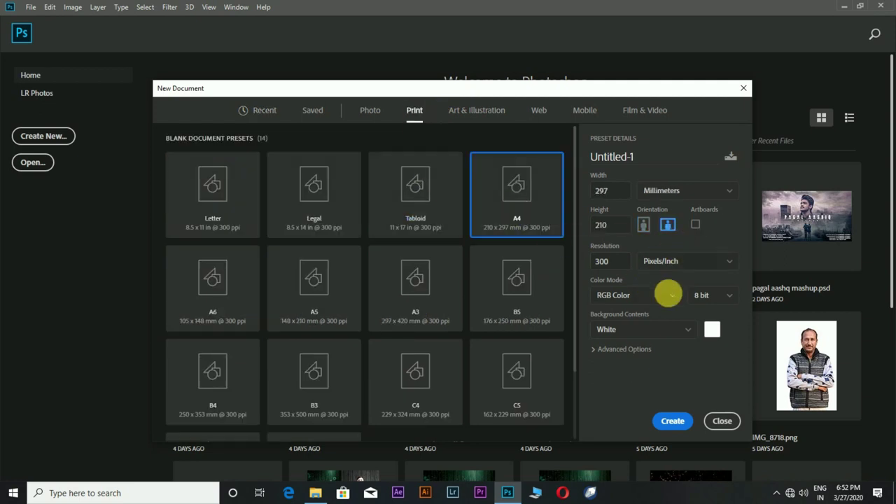
left_click(672, 421)
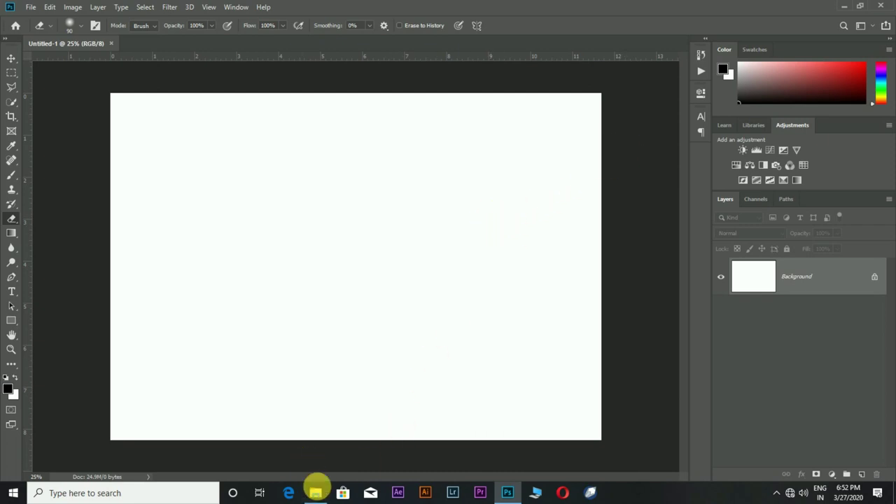
Place the Building sunset skyline photo and scale it to fill the canvas
left_click(318, 426)
left_click_drag(364, 206, 505, 465)
left_click_drag(377, 240, 382, 242)
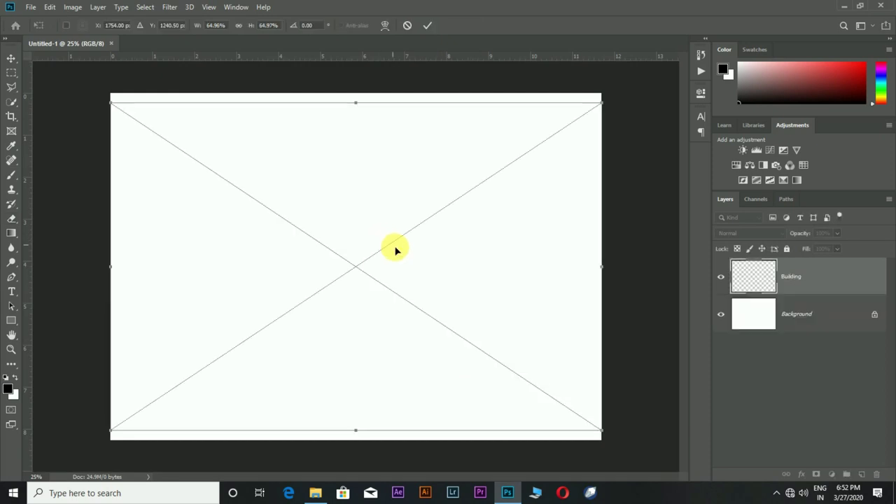
left_click_drag(436, 259, 436, 254)
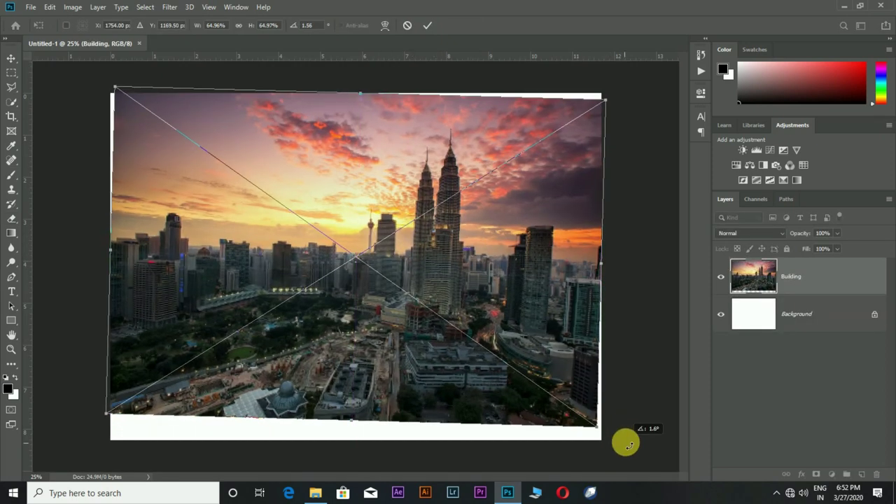
left_click_drag(605, 425, 627, 452)
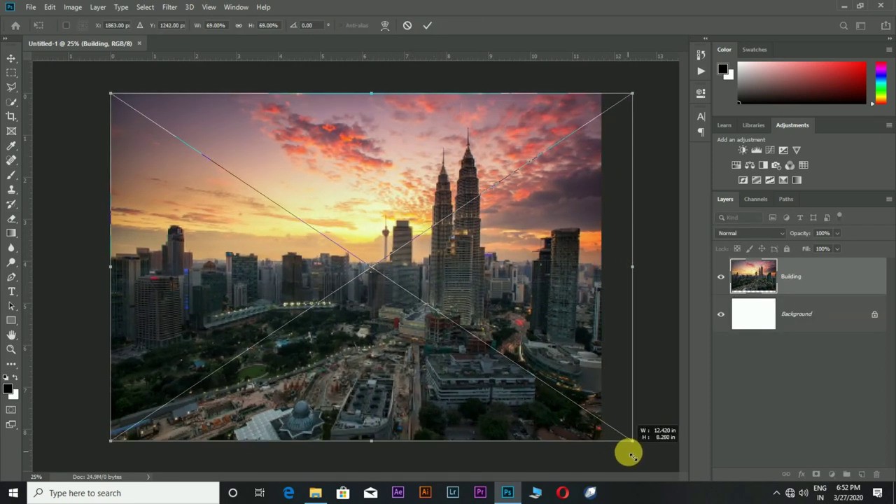
left_click_drag(623, 386, 591, 390)
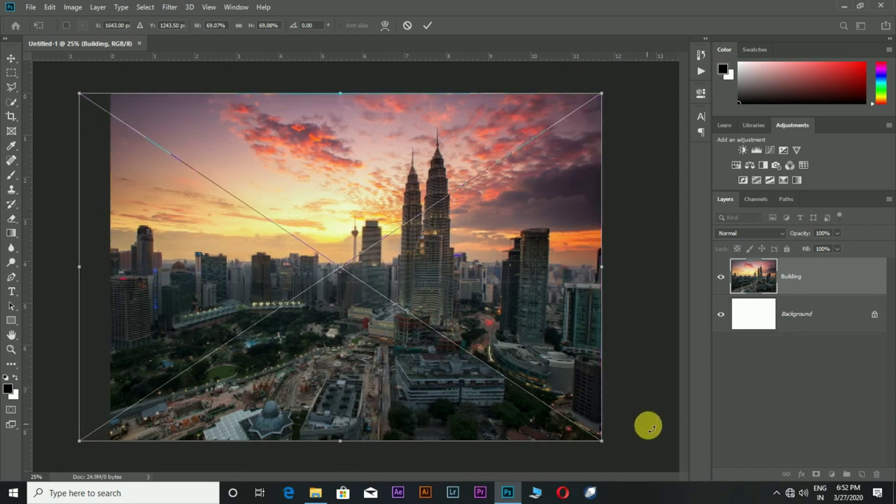
key("Return")
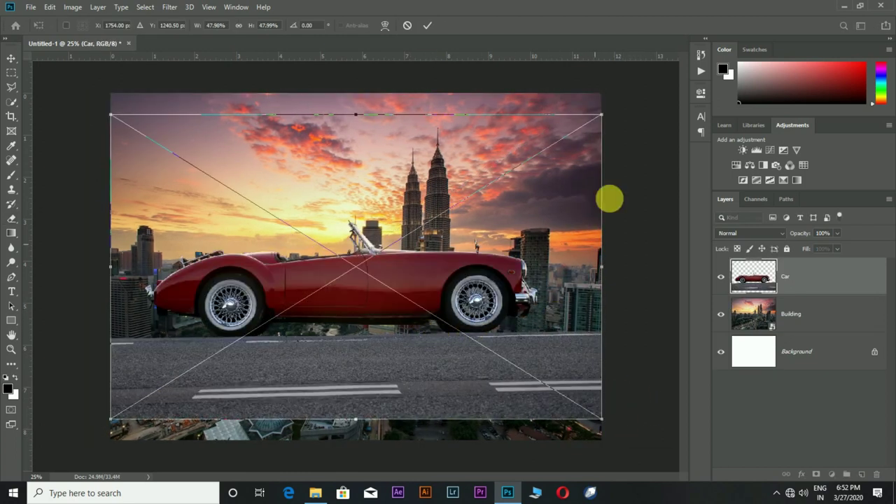
Scale the red car to about 48% with a slight tilt, then bring in the couple
left_click_drag(633, 106, 644, 114)
key("shift+Down")
key("shift+Down")
key("shift+Down")
key("shift+Down")
key("shift+Down")
key("shift+Down")
key("shift+Down")
key("shift+Down")
key("shift+Down")
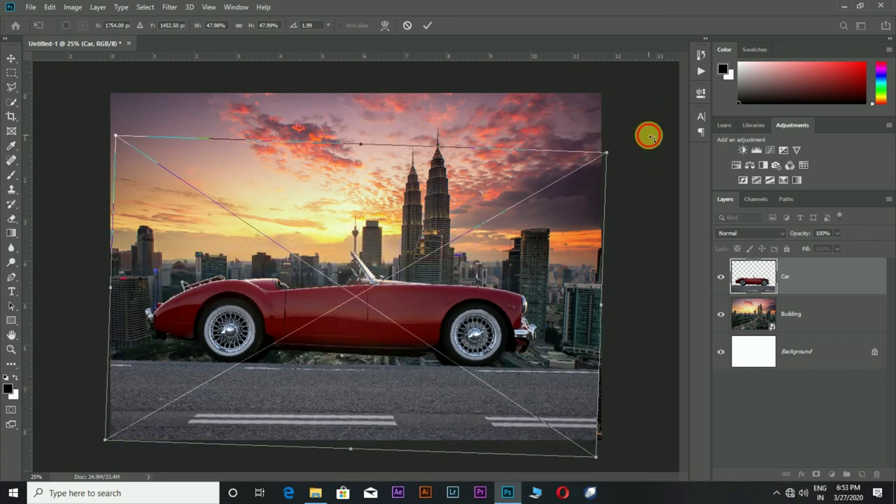
left_click_drag(648, 136, 648, 135)
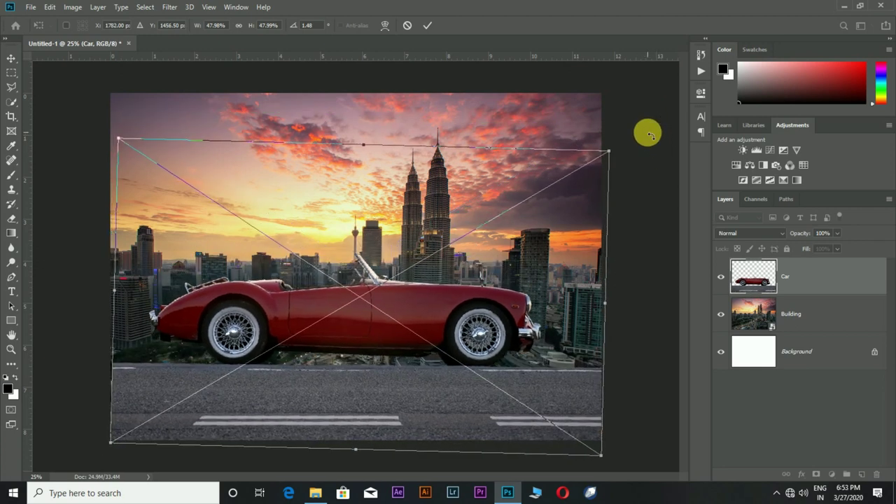
left_click_drag(117, 139, 111, 135)
key("Return")
key("e")
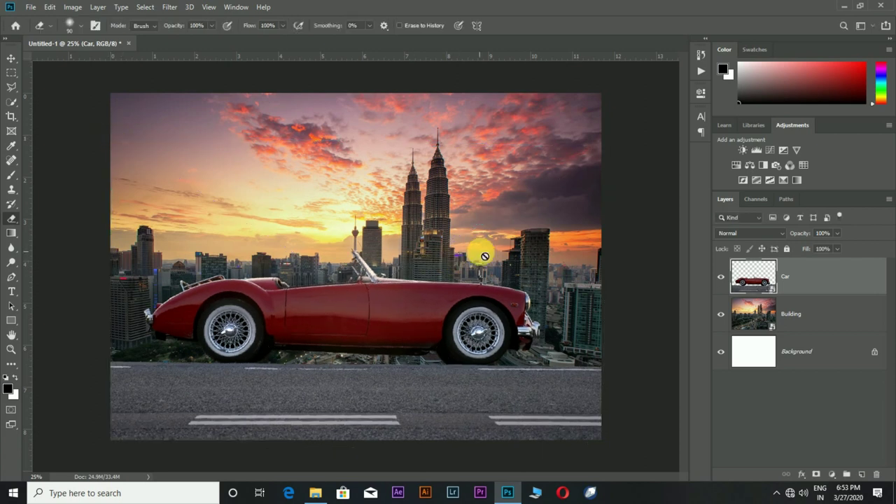
key("ctrl+t")
left_click_drag(644, 133, 648, 134)
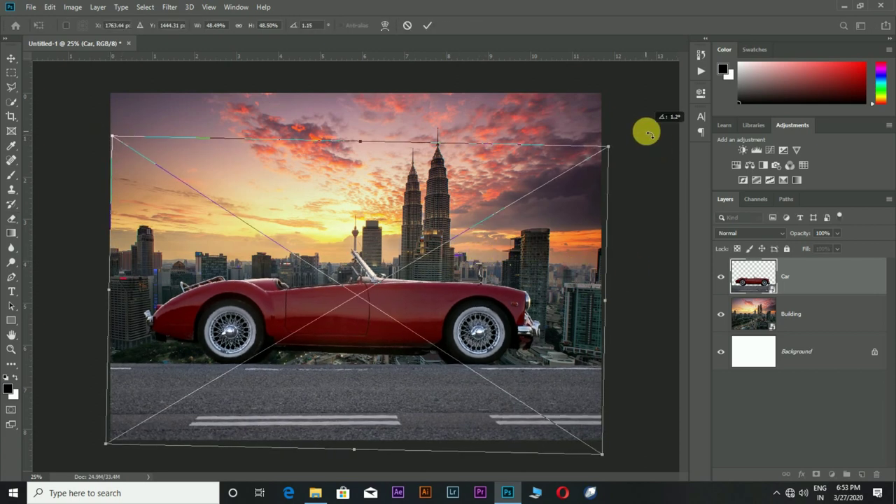
key("Return")
left_click(290, 44)
left_click_drag(336, 214, 443, 340)
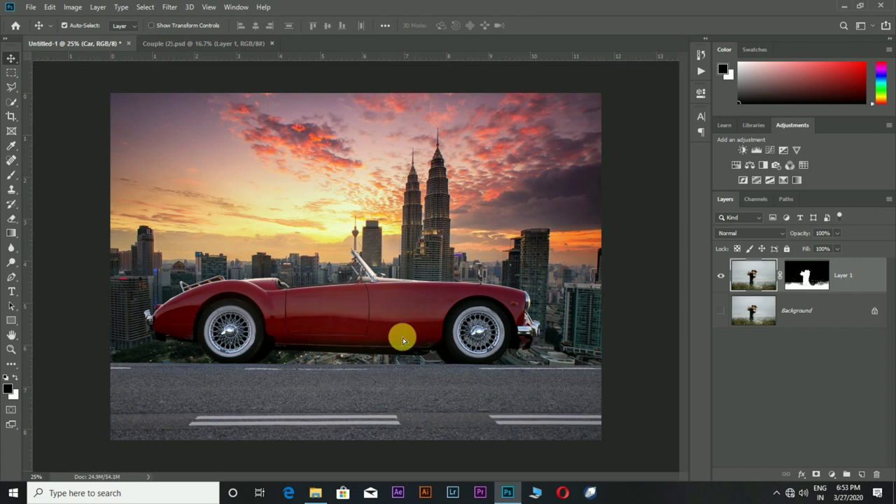
Shrink the couple to about 80% and enlarge the car to about 52%
key("ctrl+t")
left_click_drag(569, 428, 490, 346)
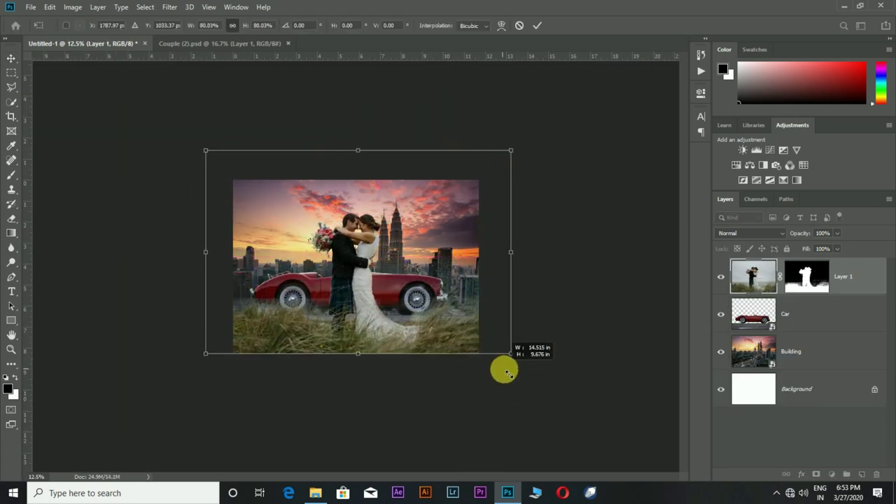
left_click(766, 323)
key("ctrl+t")
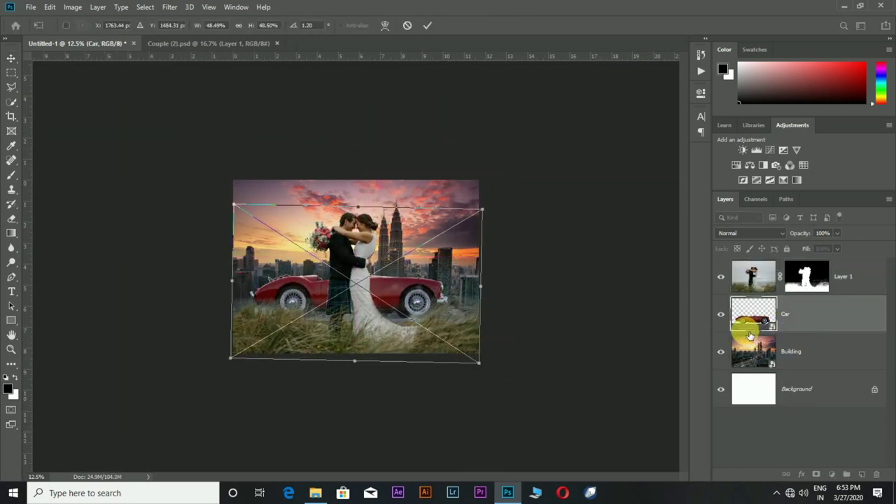
left_click_drag(476, 271, 498, 329)
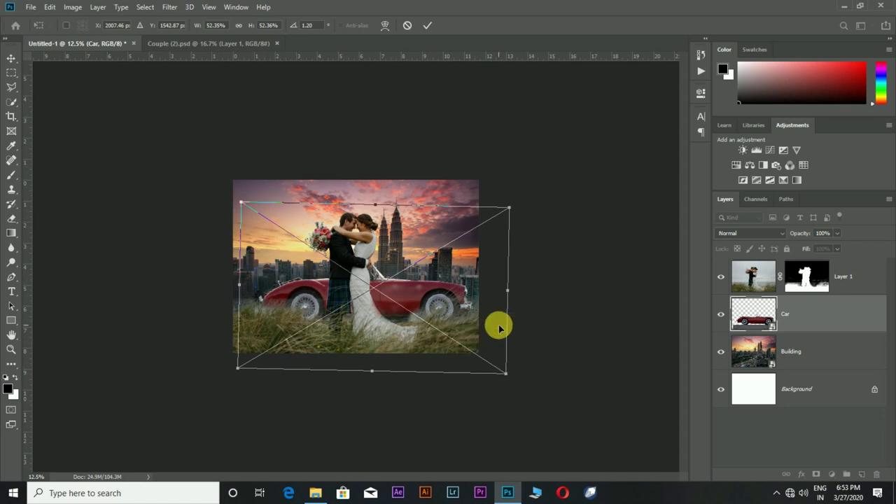
key("Return")
Rescale the couple to roughly 96% and skew the car beneath them
left_click(843, 276)
key("ctrl+t")
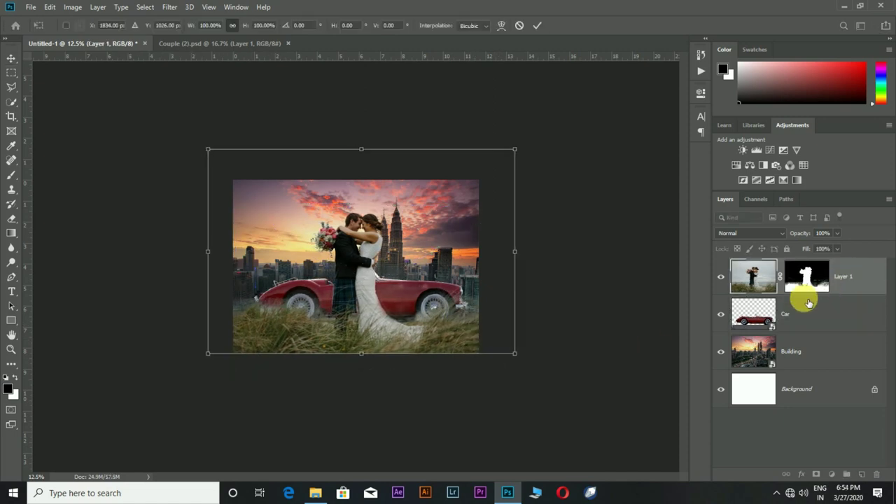
key("ctrl+plus")
left_click_drag(567, 386, 559, 383)
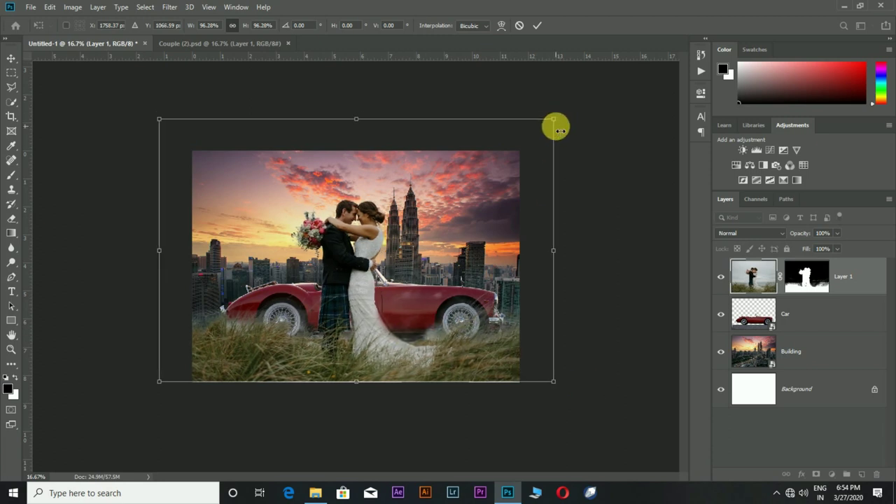
left_click(833, 317)
key("Return")
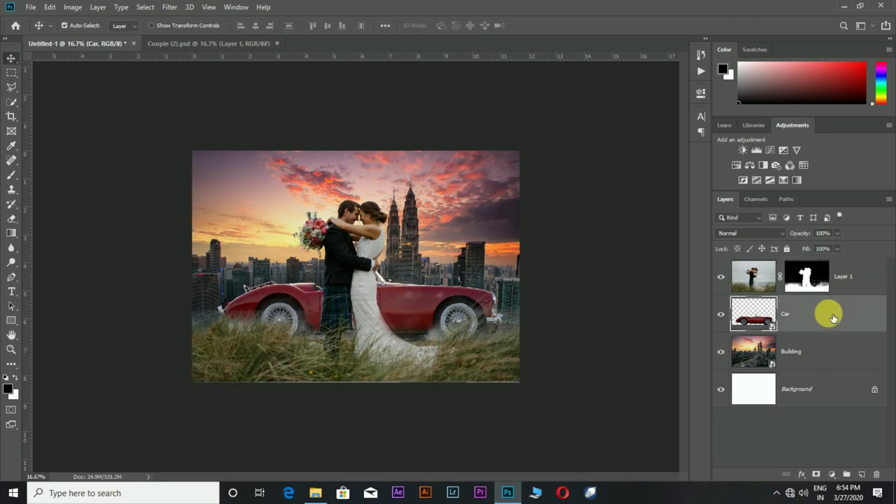
left_click(827, 280)
key("ctrl+t")
key("Return")
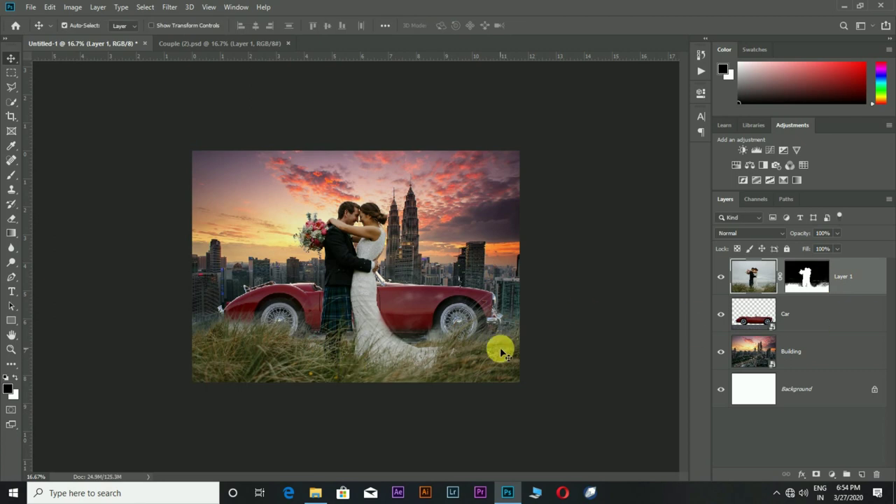
Select Layer 1's mask and image thumbnails and switch to the Eraser
left_click(805, 277)
left_click(753, 276)
left_click(12, 217)
scroll(453, 394, "up", 3)
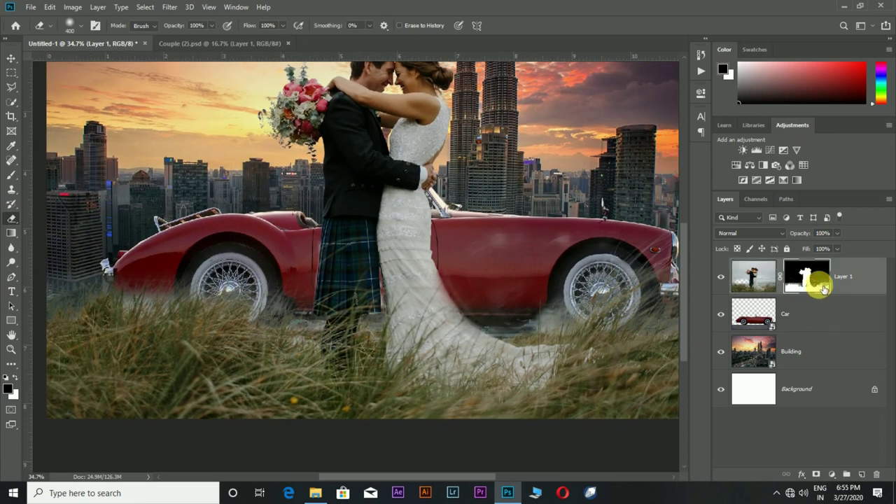
Add a clipped empty layer above the couple and sample an olive grass tone
key("ctrl+alt+g")
left_click(11, 174)
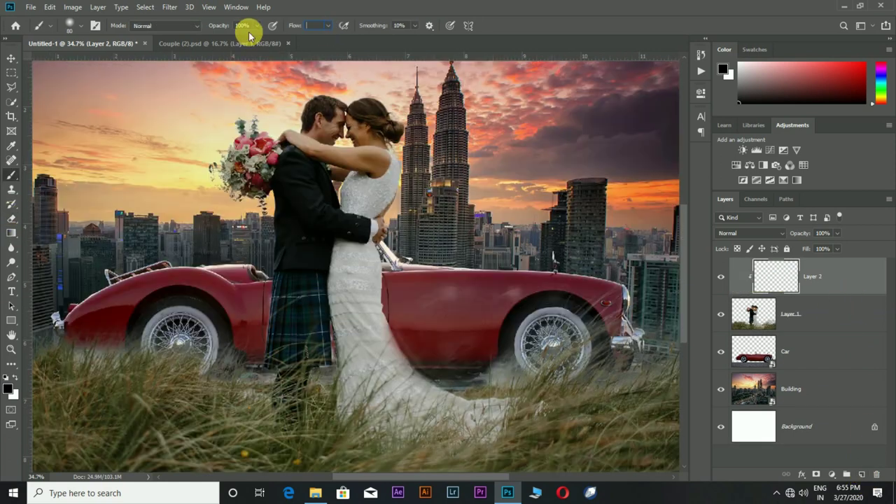
mouse_move(603, 352)
left_mouse_down()
mouse_move(507, 331)
mouse_move(508, 250)
mouse_move(416, 275)
mouse_move(457, 285)
left_mouse_up()
left_click(483, 337, "alt")
key("bracketleft")
key("bracketleft")
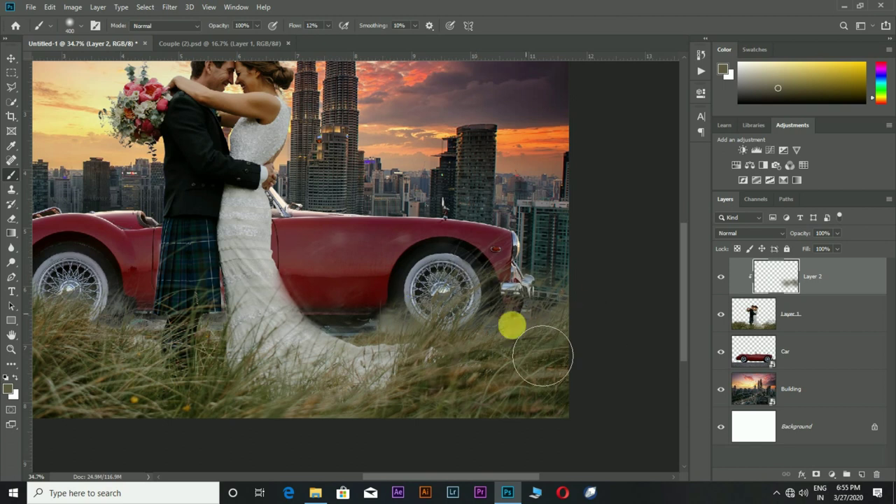
scroll(457, 304, "left", 5)
scroll(422, 336, "left", 1)
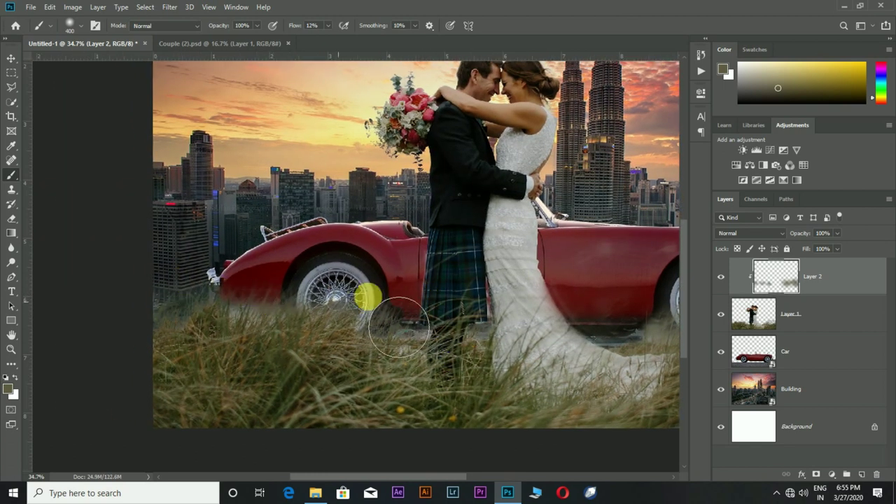
scroll(482, 312, "right", 1)
scroll(446, 318, "down", 3)
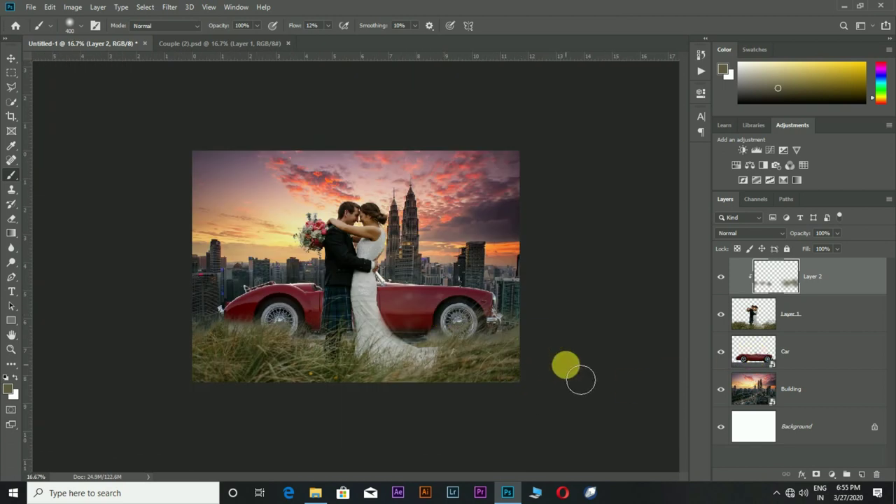
scroll(420, 350, "up", 3)
Add a white mask to the couple layer and set up a small black brush
left_click(818, 313)
left_click(831, 473)
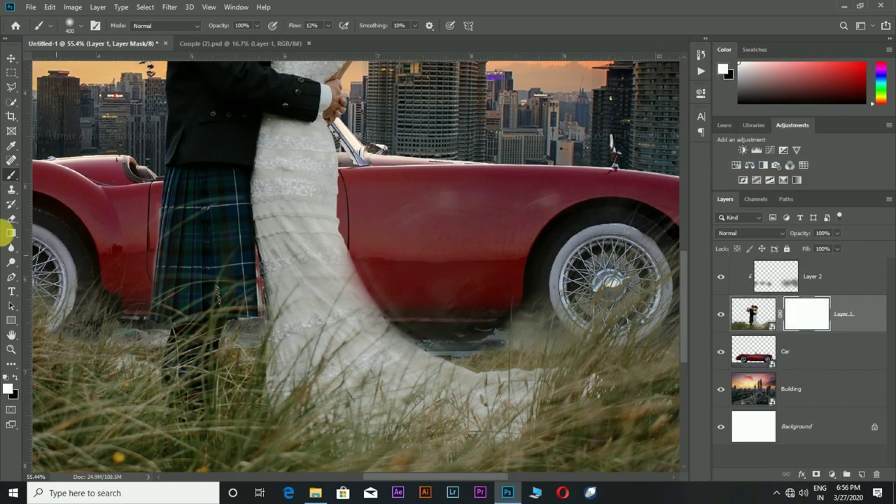
scroll(580, 399, "up", 2)
key("bracketleft")
key("bracketleft")
key("bracketleft")
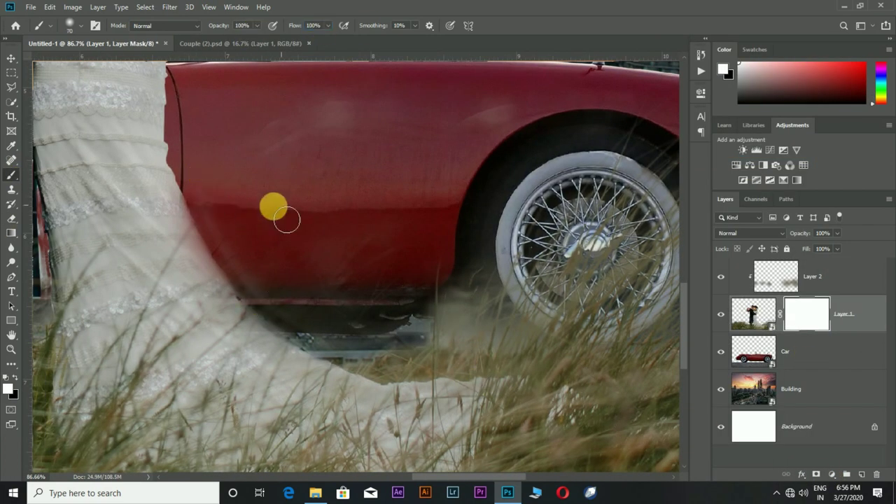
key("x")
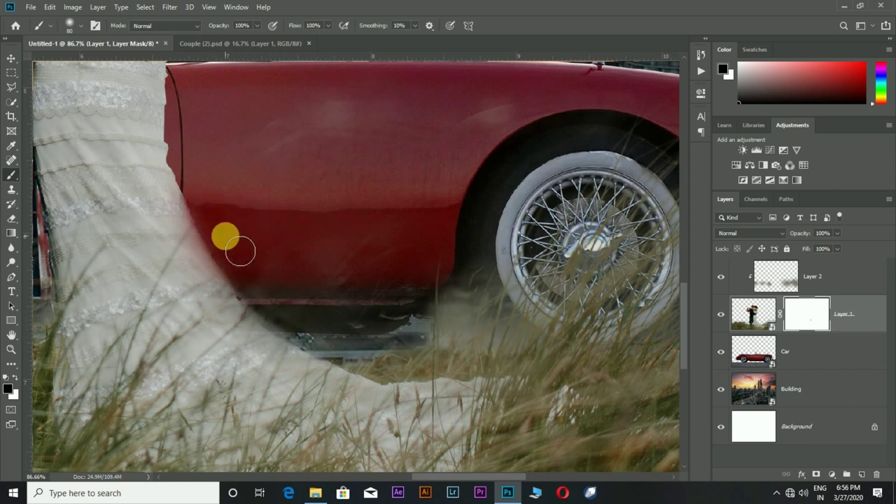
scroll(378, 177, "down", 1)
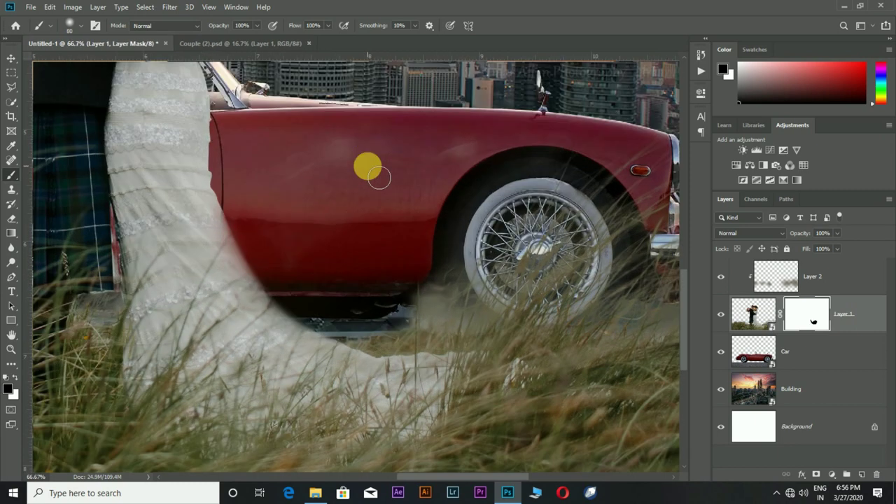
Refine the mask with a 150 px, 15% flow brush, then apply Layer 1's mask
left_click(826, 322, "ctrl")
left_click_drag(374, 296, 425, 300)
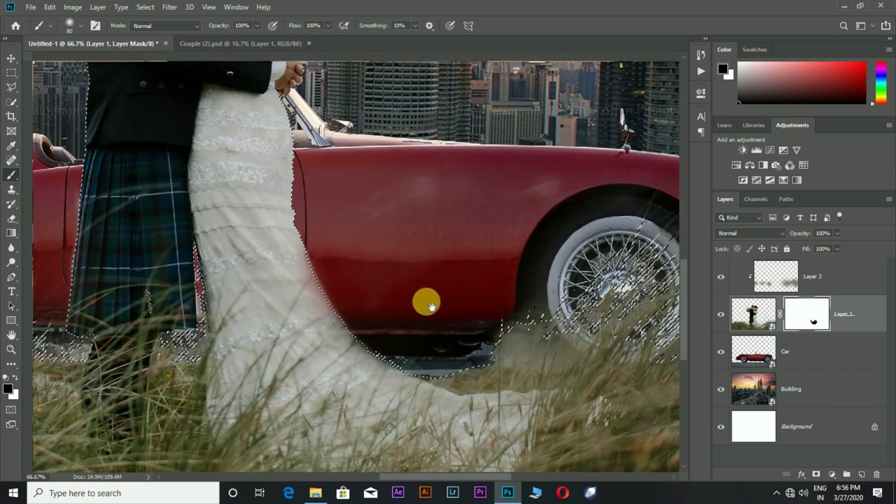
key("ctrl+2")
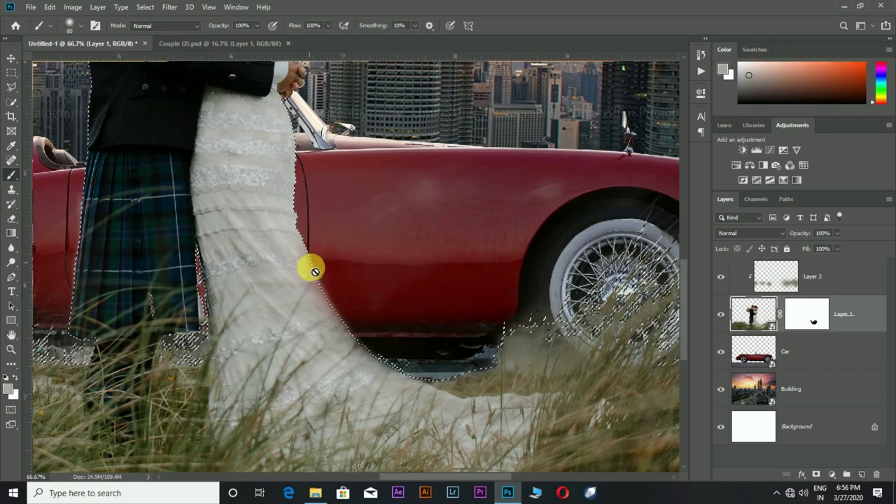
left_click_drag(290, 25, 273, 31)
key("bracketleft")
key("bracketleft")
key("bracketleft")
key("bracketleft")
key("bracketleft")
key("ctrl+d")
key("ctrl+0")
right_click(805, 314)
left_click(777, 193)
Darken the car with a clipped Brightness/Contrast (−112 brightness, 57 contrast)
left_click(816, 354)
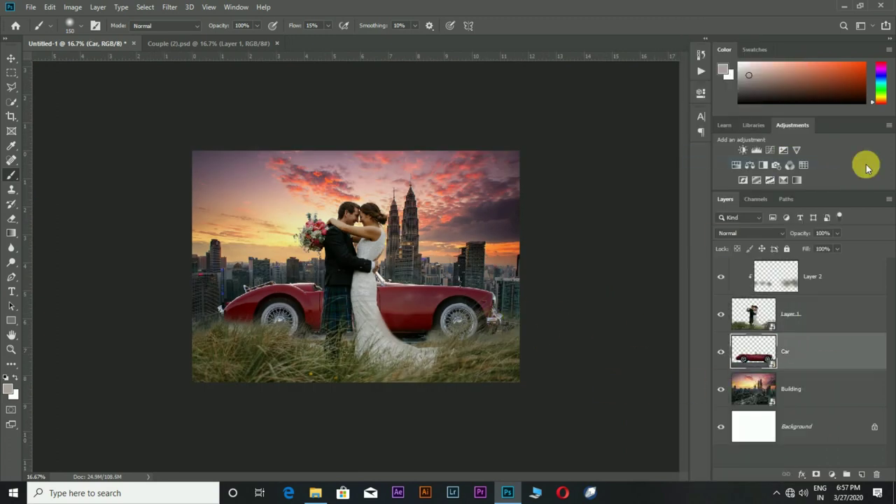
left_click(744, 150)
left_click_drag(605, 160, 551, 162)
left_click(604, 278)
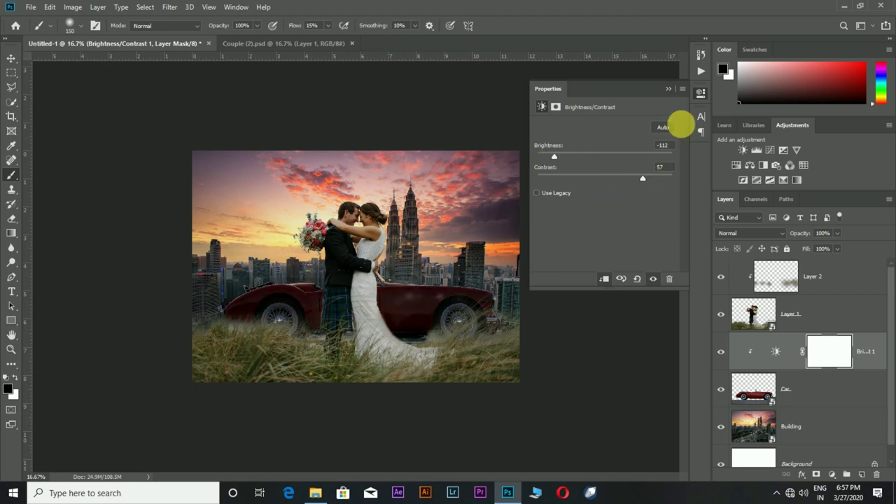
Convert Layer 1 and Layer 2 together into a single smart object
key("alt+bracketright")
key("alt+bracketright")
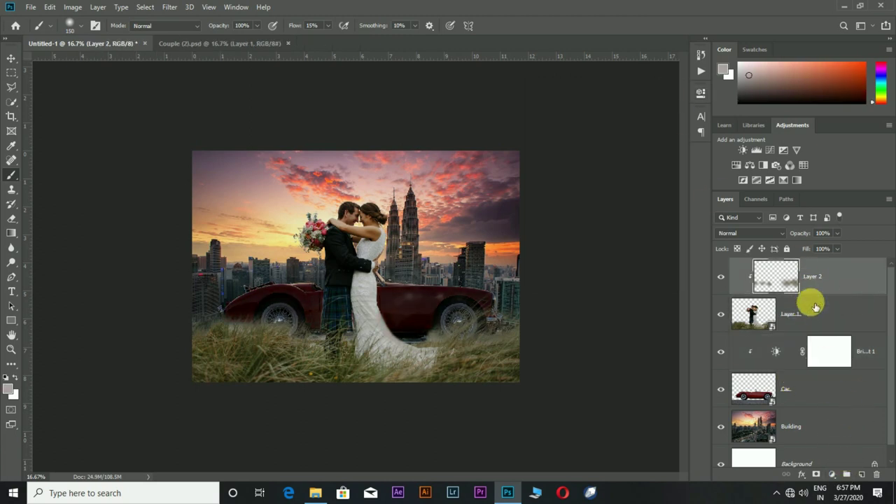
right_click(815, 306)
left_click(818, 301, "ctrl")
right_click(817, 300)
left_click(766, 155)
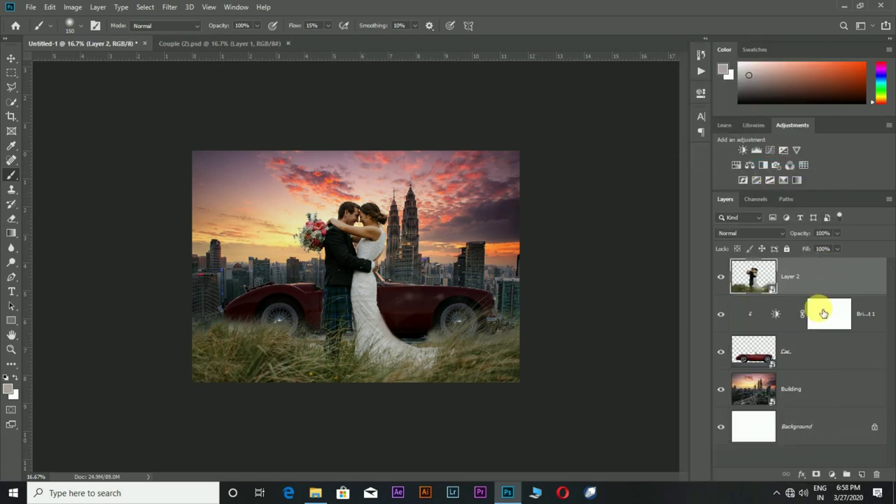
Darken the couple with a clipped Brightness/Contrast of −70 brightness and 43 contrast
left_click(743, 150)
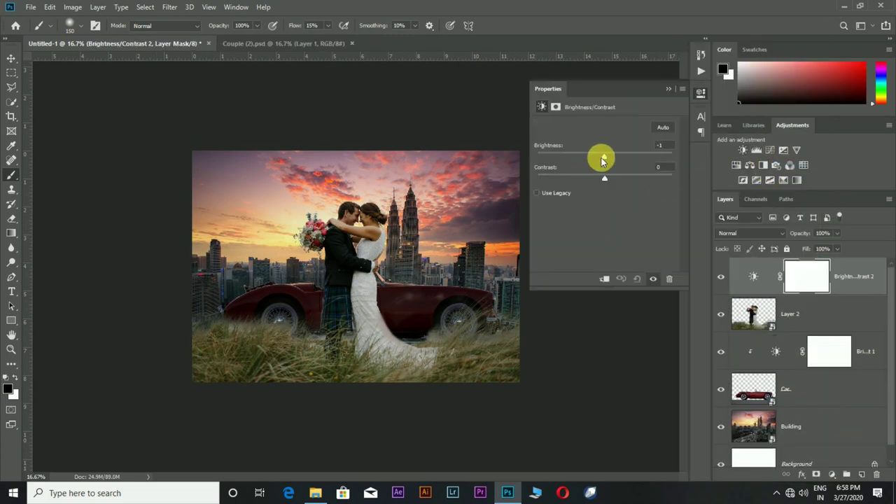
left_click(604, 279)
left_click_drag(592, 156, 572, 158)
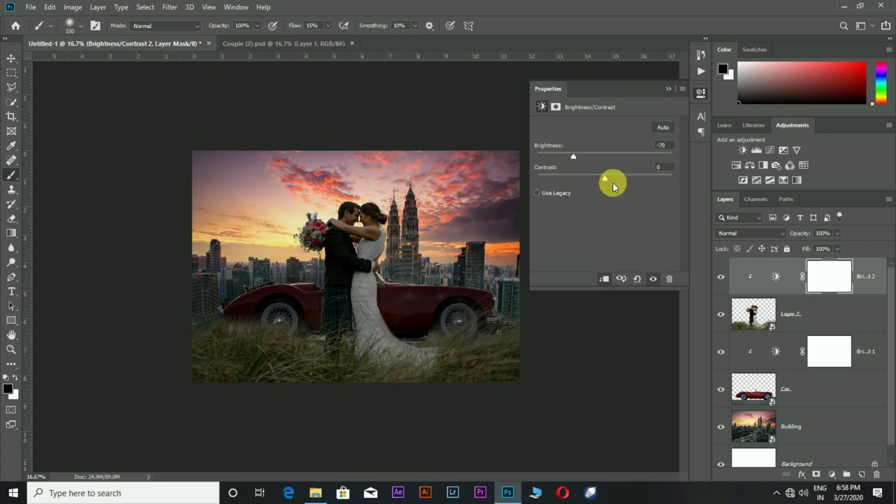
left_click_drag(639, 181, 632, 184)
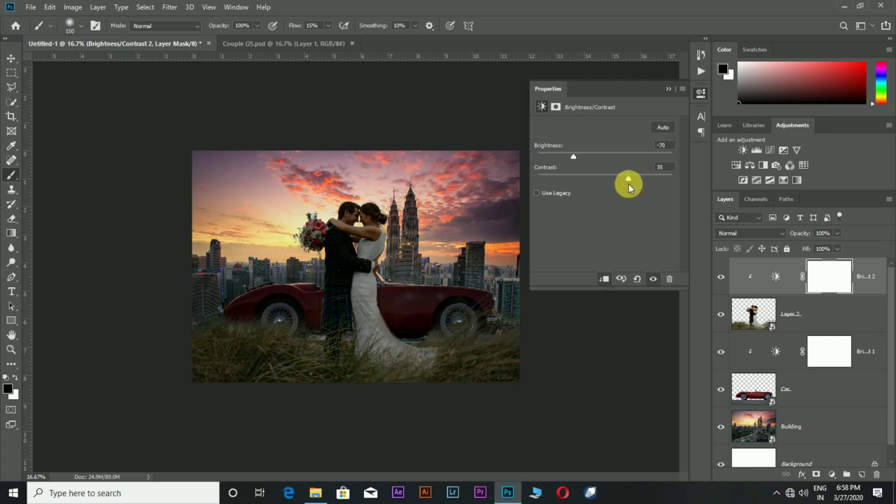
left_click(669, 90)
left_click(845, 325)
key("ctrl+t")
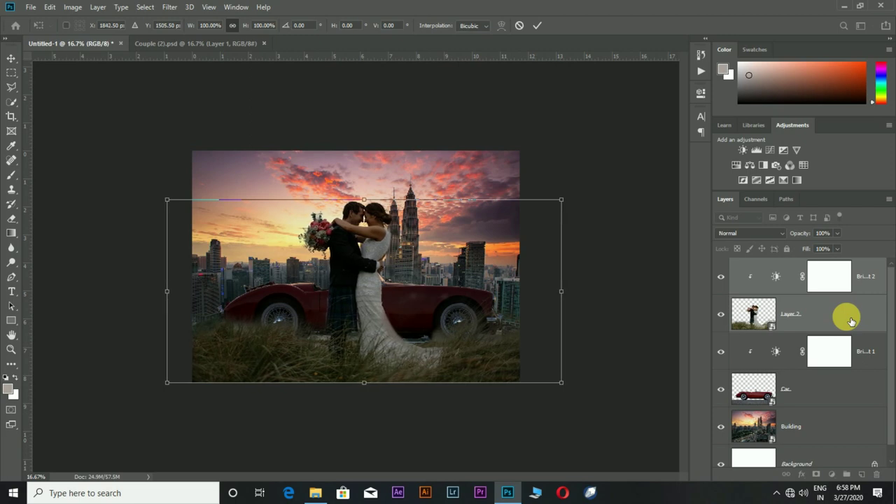
Commit the couple's transform and return to the Brush tool
key("Return")
key("b")
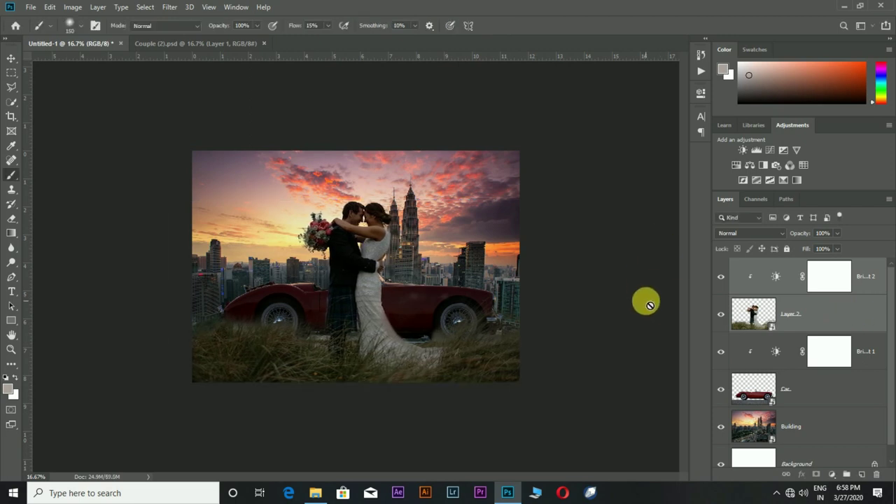
left_click(844, 317)
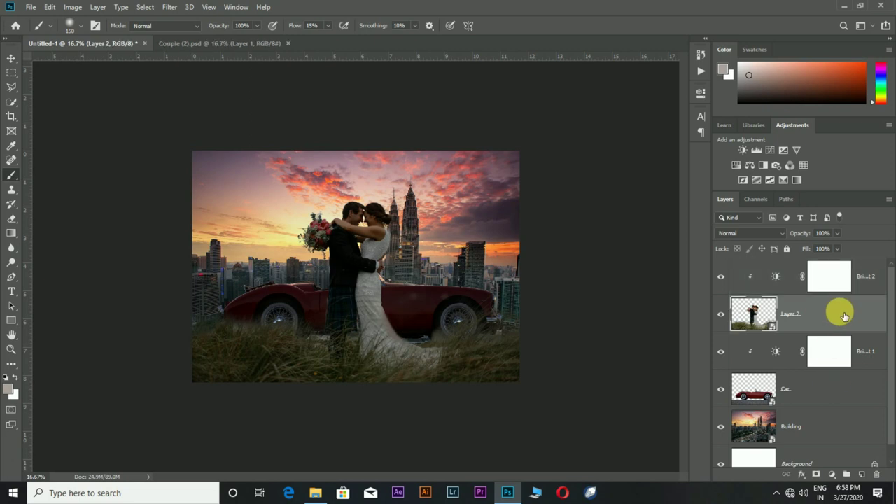
Give the Car a clipped Color Balance with midtones +13, −4, −24
left_click(846, 395)
left_click(750, 166)
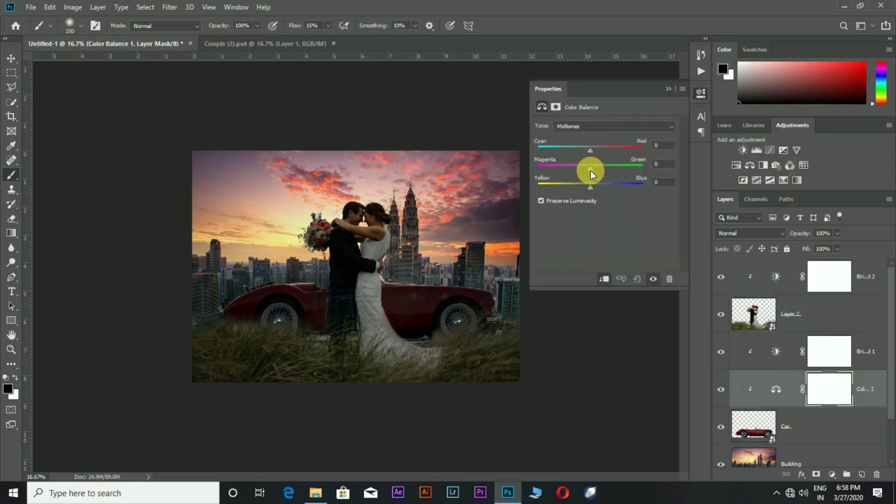
left_click_drag(575, 186, 583, 186)
key("ctrl+plus")
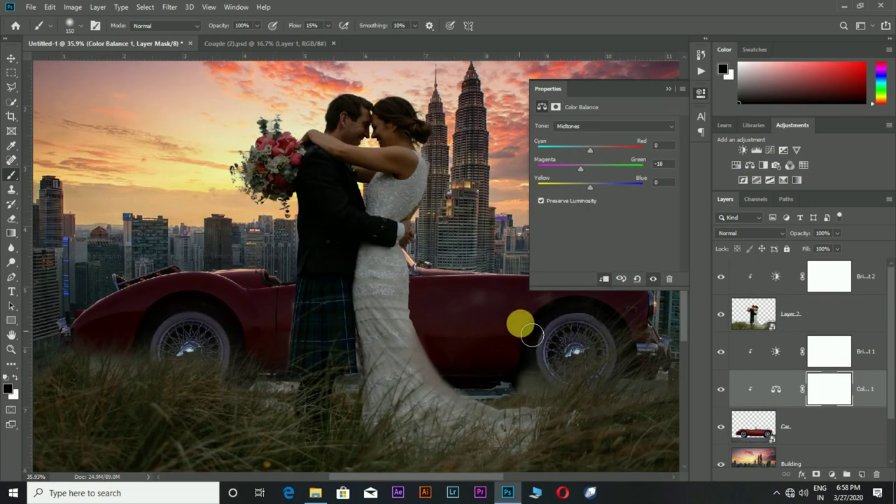
key("ctrl+minus")
key("ctrl+minus")
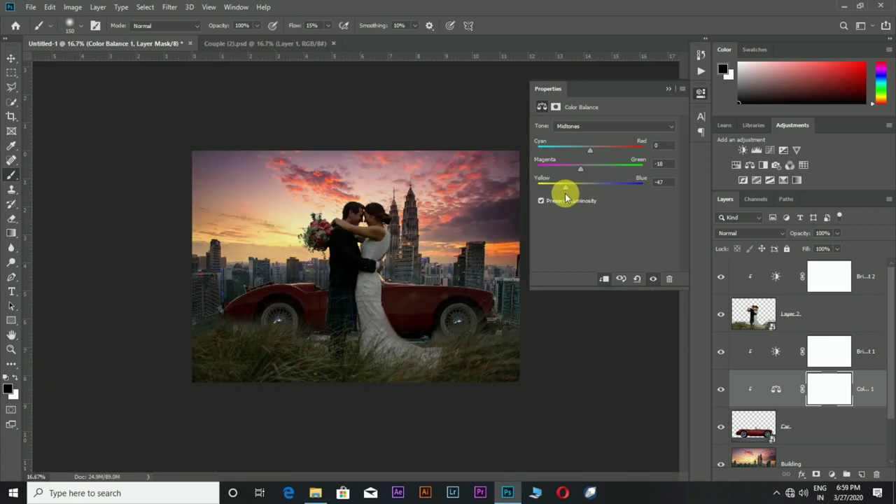
key("ctrl+plus")
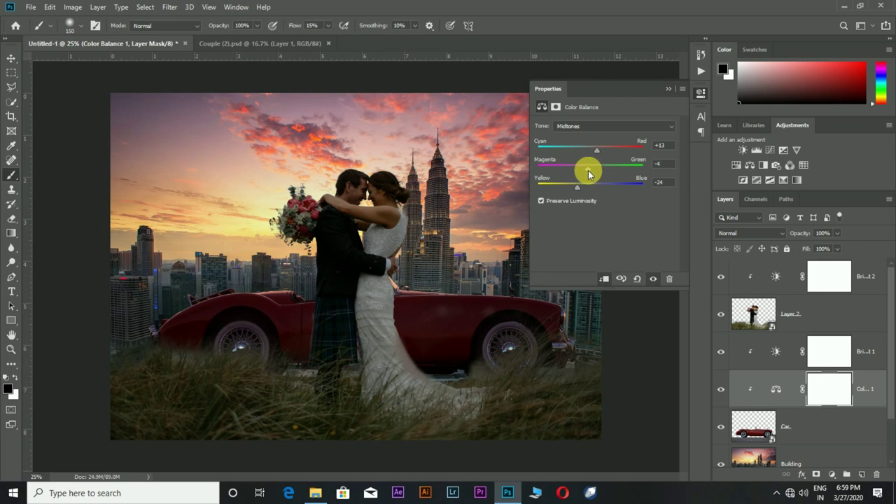
left_click(667, 89)
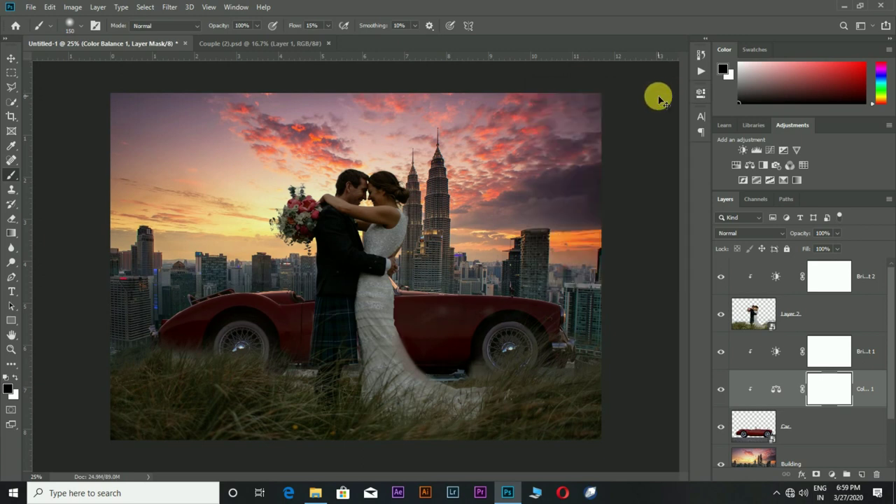
key("ctrl+minus")
left_click(797, 322)
Shift the couple's midtones toward blue with a clipped Color Balance 2
left_click(748, 165)
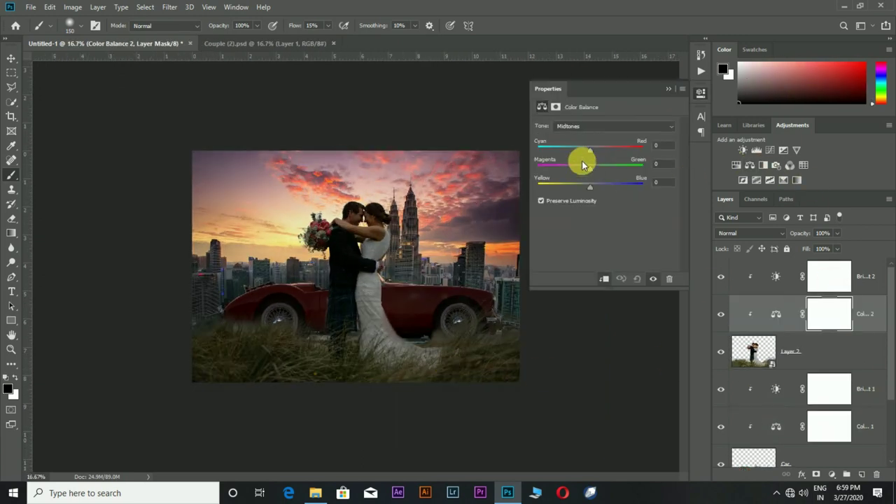
left_click_drag(581, 189, 615, 192)
left_click(667, 88)
left_click(814, 359)
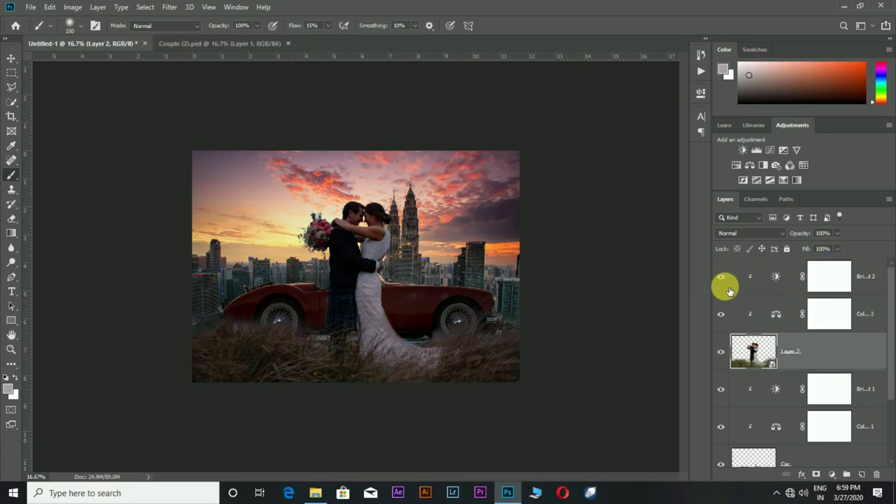
Add a Levels adjustment clipped to the couple with the black point at 7
left_click(756, 150)
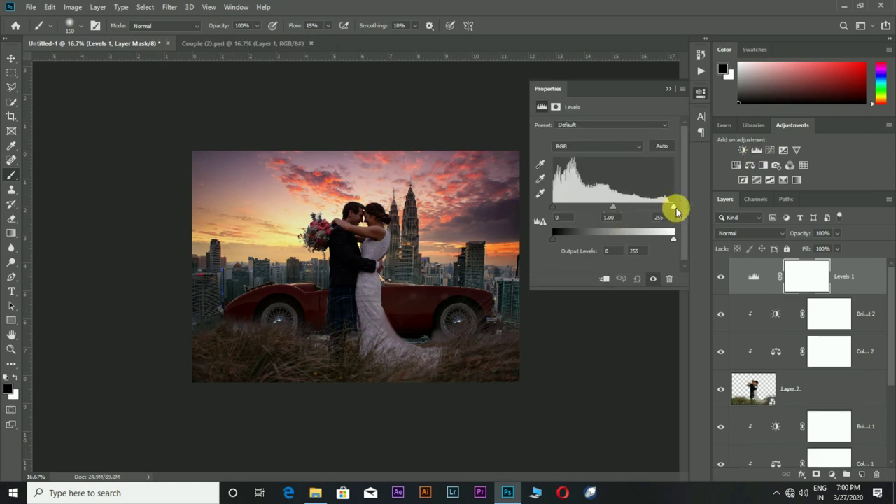
key("ctrl+alt+g")
mouse_move(673, 208)
left_mouse_down()
mouse_move(611, 211)
mouse_move(673, 212)
left_mouse_up()
mouse_move(619, 210)
left_mouse_down()
mouse_move(613, 214)
mouse_move(628, 216)
left_mouse_up()
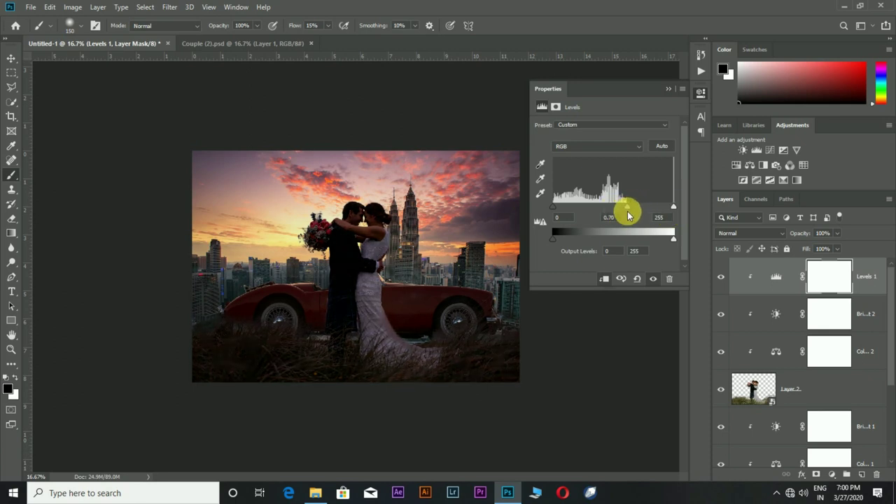
left_click_drag(557, 211, 561, 209)
left_click_drag(672, 207, 610, 210)
left_click_drag(673, 242, 687, 245)
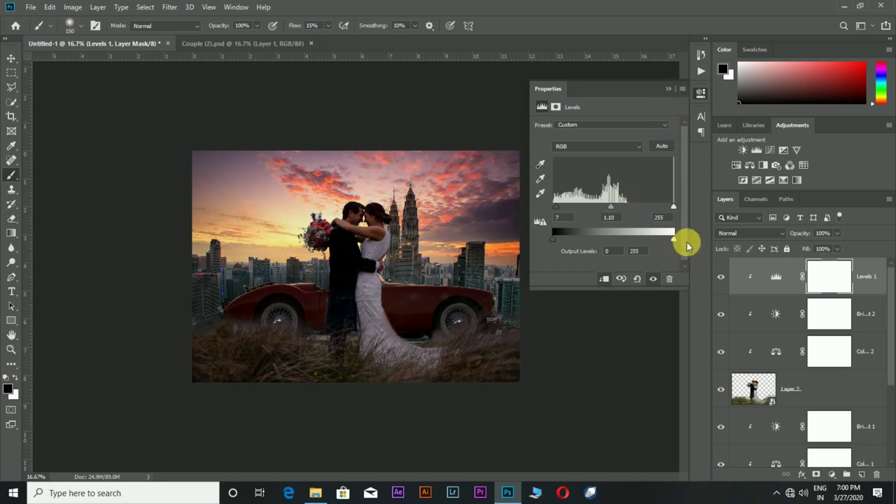
left_click_drag(556, 243, 551, 246)
left_click(669, 91)
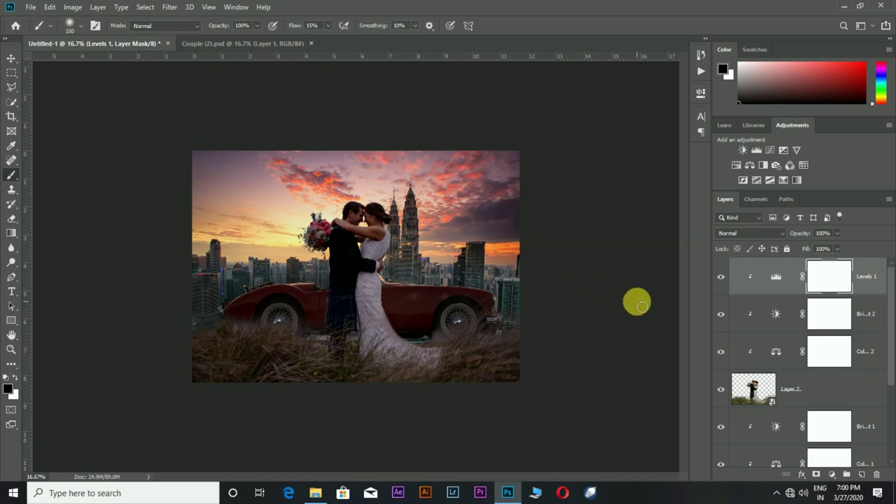
Add a clipped Selective Color on the couple with Whites Black at −100
left_click(831, 473)
left_click(615, 137)
left_click(605, 201)
left_click_drag(605, 230, 609, 224)
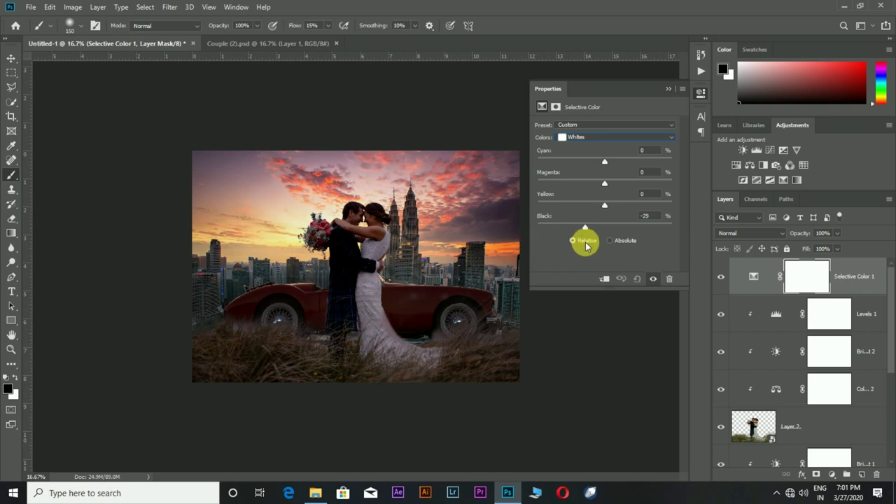
left_click(606, 278)
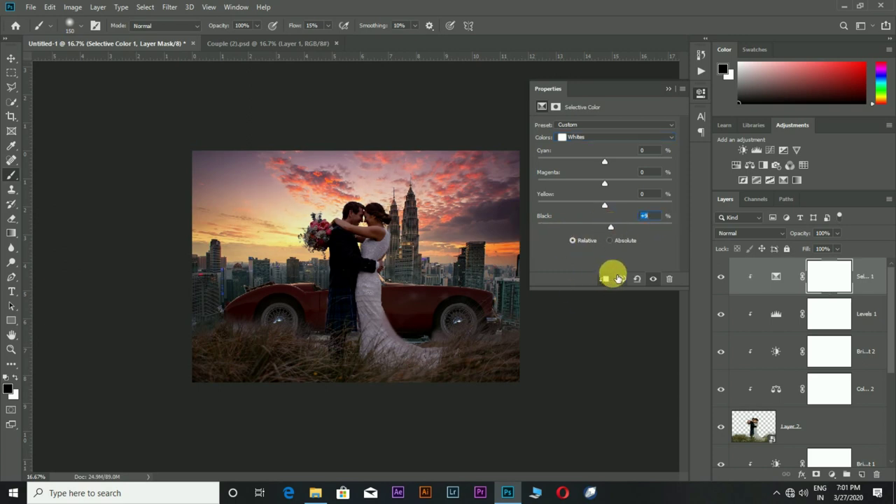
left_click_drag(538, 226, 609, 227)
left_click(666, 90)
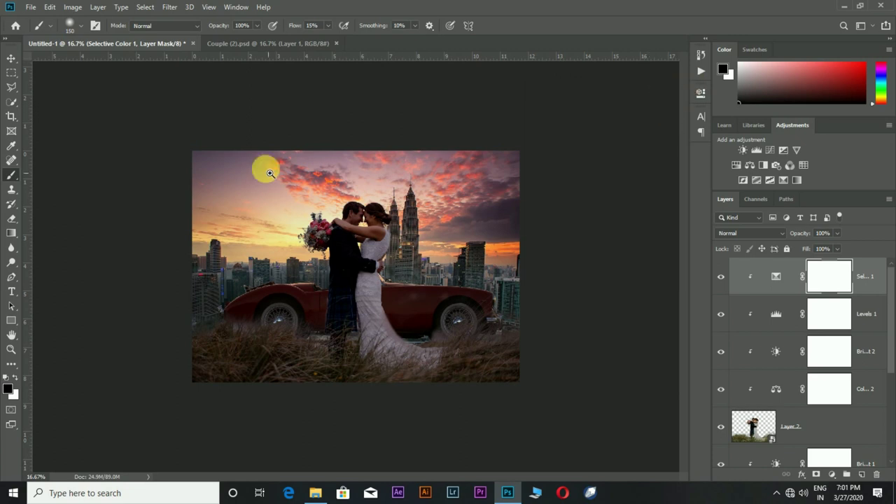
scroll(500, 286, "up", 3)
scroll(511, 271, "down", 3)
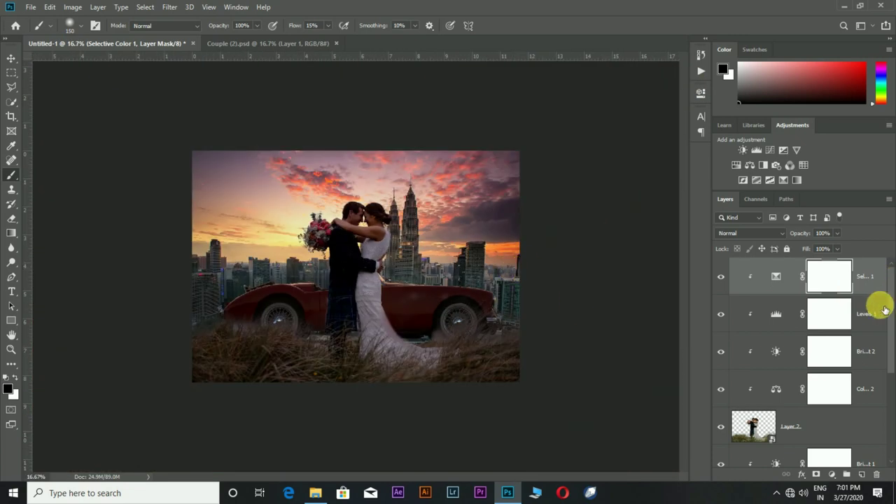
scroll(845, 399, "down", 1)
Paint a large orange dab on a new Layer 3 with a 100% flow brush
left_click(861, 474)
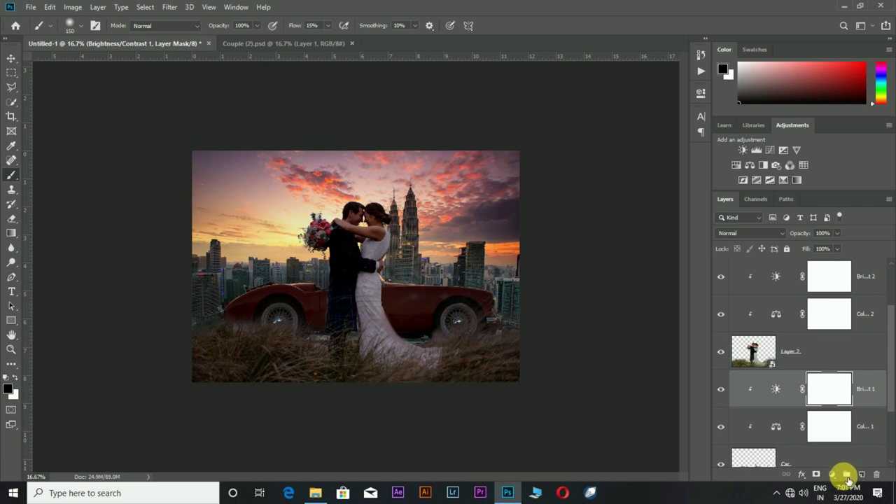
double_click(313, 25)
type("100")
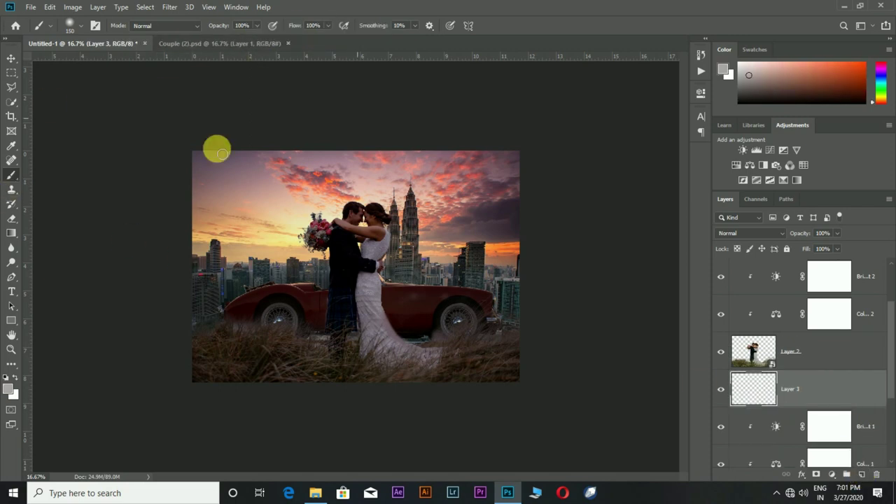
left_click(7, 389)
left_click_drag(539, 186, 537, 230)
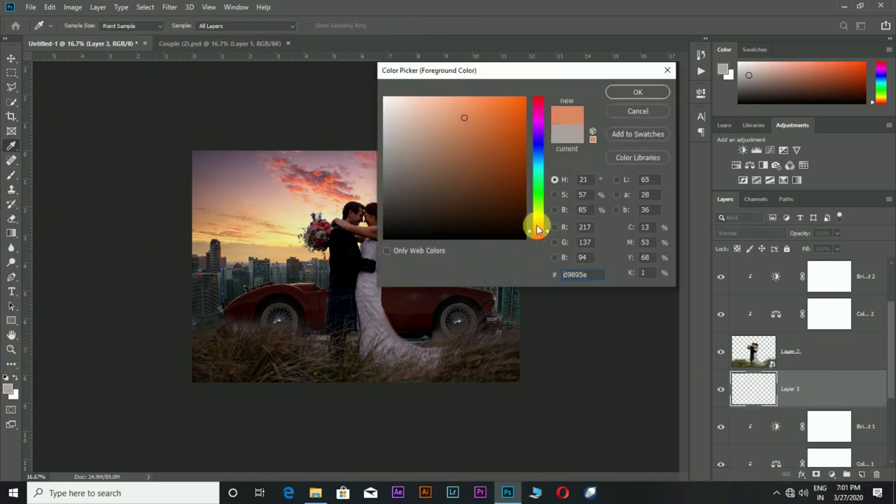
left_click(638, 91)
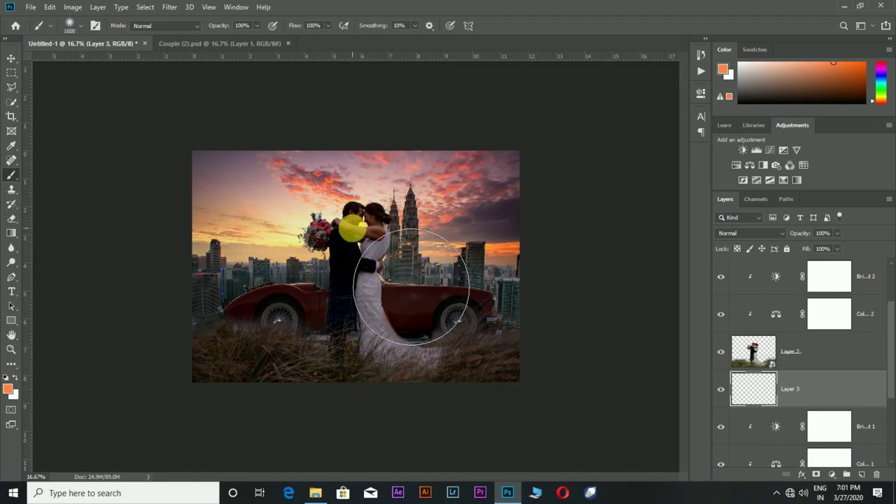
left_click(357, 243)
Blend the glow as Linear Dodge (Add), scaled to 76% and moved down-right
left_click(763, 233)
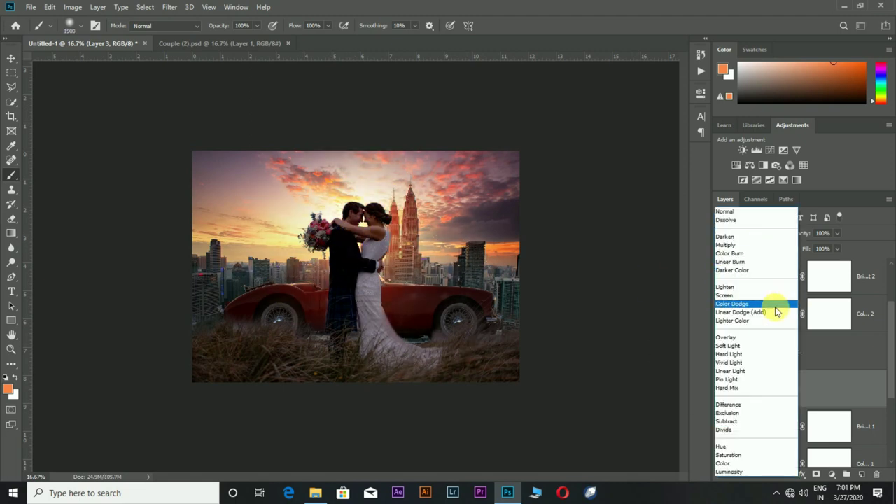
left_click(777, 316)
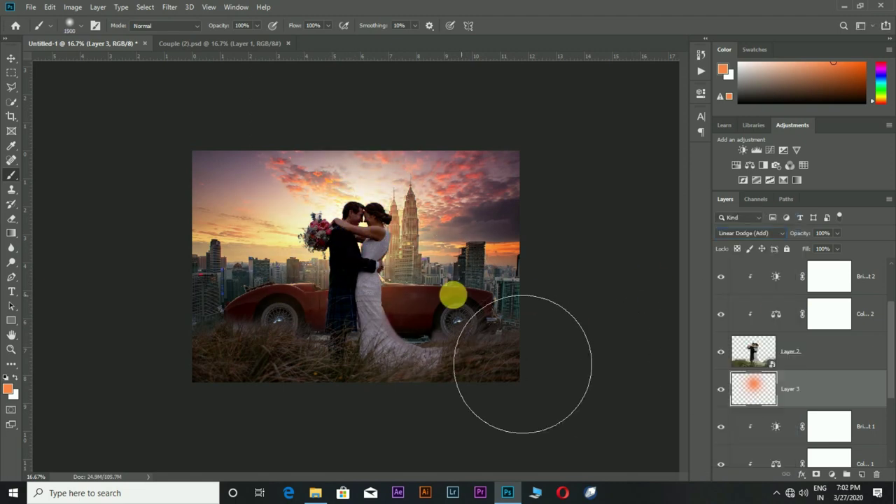
key("ctrl+plus")
key("ctrl+t")
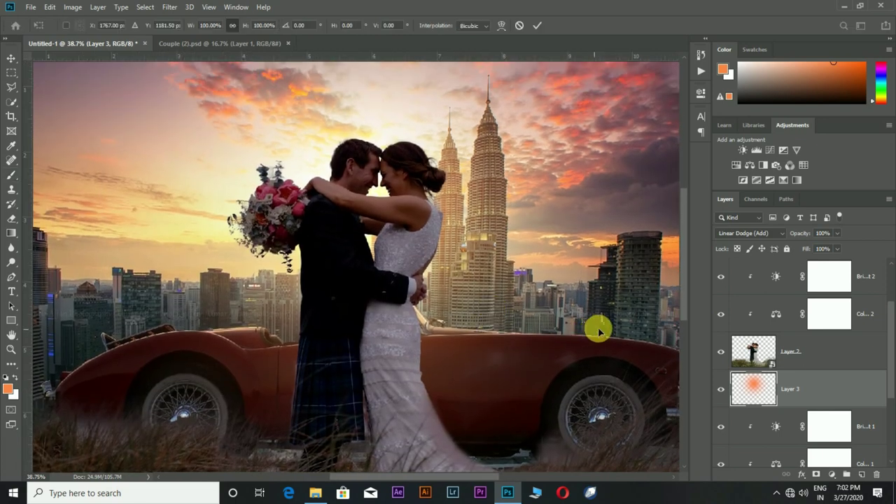
key("ctrl+0")
left_click_drag(503, 377, 435, 323)
left_click_drag(396, 271, 427, 278)
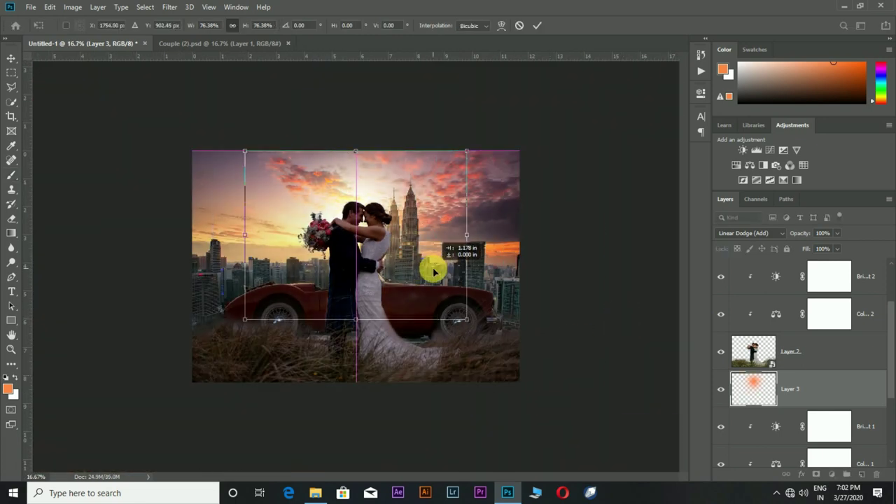
key("Return")
key("b")
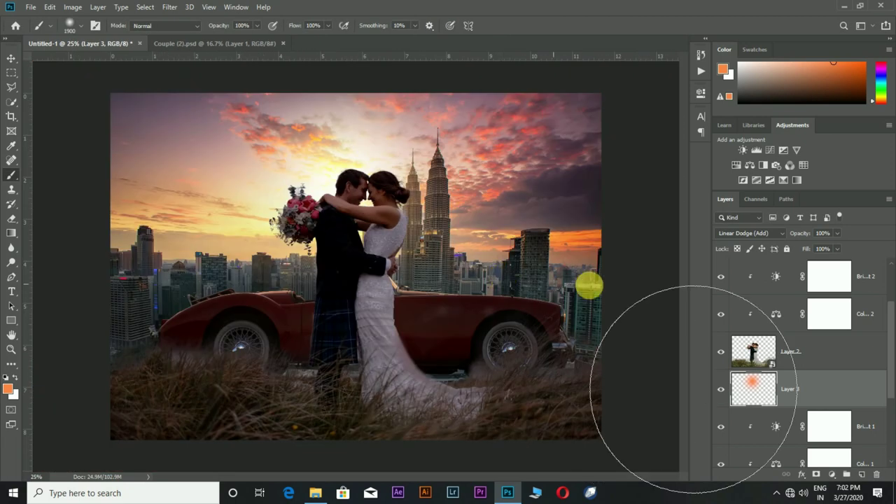
left_click(834, 355)
scroll(830, 357, "down", 2)
Add a new empty layer above the car for its highlights
scroll(827, 360, "down", 1)
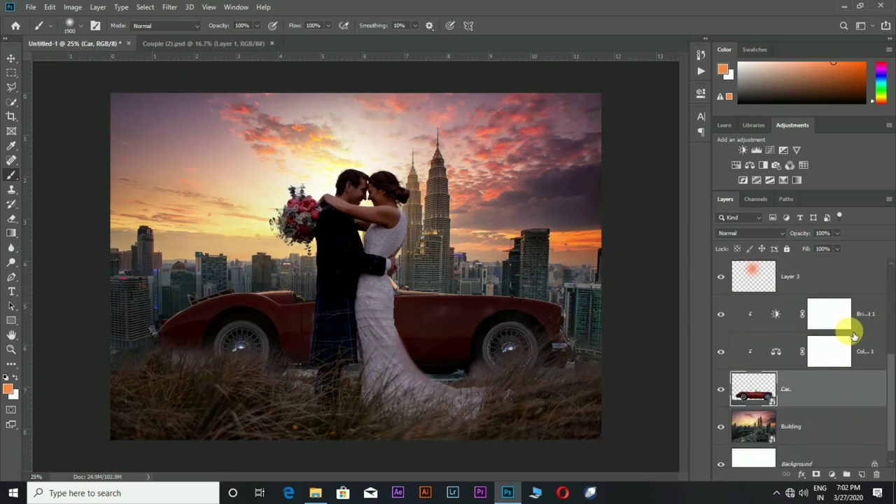
left_click(836, 323)
left_click(862, 474)
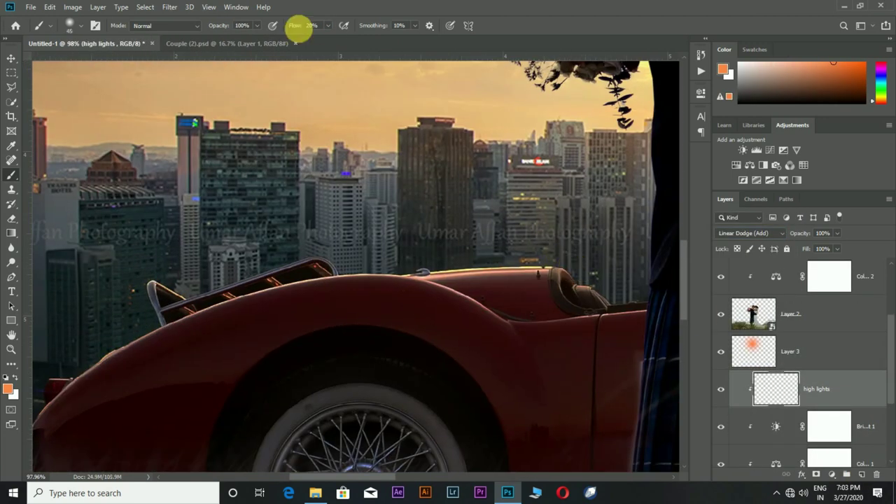
Scroll around the car to review its upper edges for highlighting
scroll(526, 272, "up", 5)
scroll(325, 265, "left", 3)
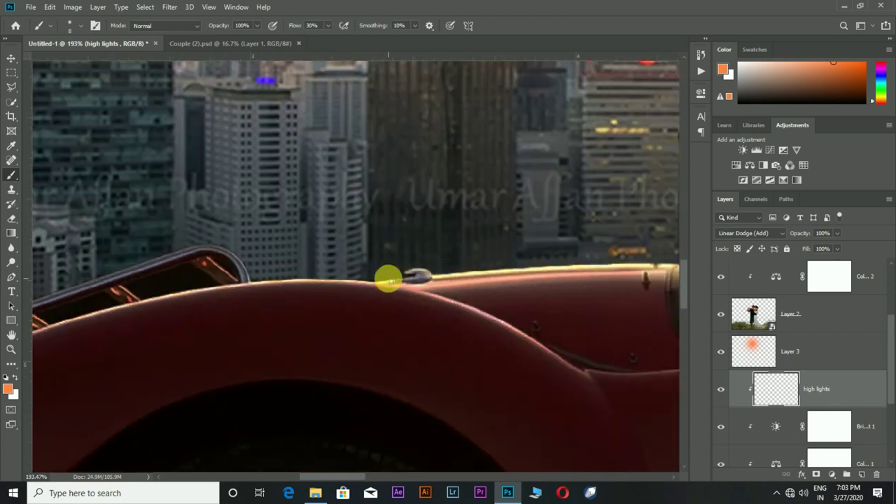
scroll(233, 255, "down", 2)
scroll(296, 268, "down", 2)
scroll(365, 352, "down", 2)
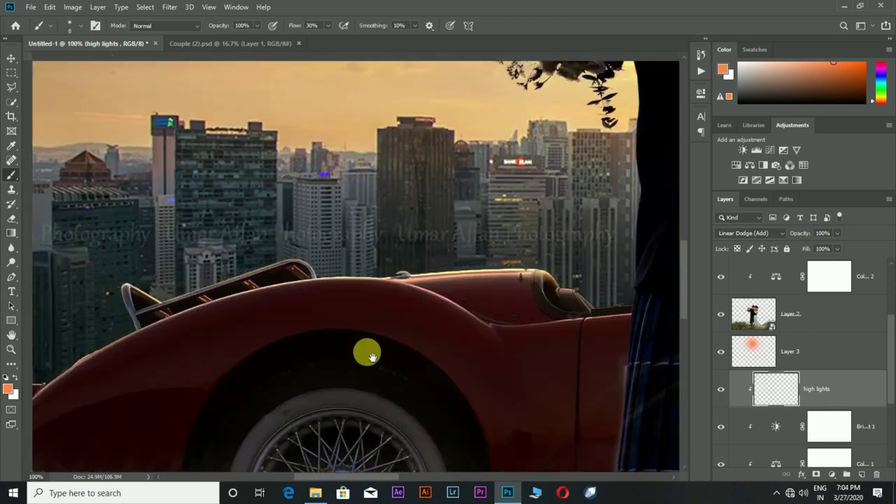
scroll(426, 294, "down", 1)
scroll(635, 300, "up", 1)
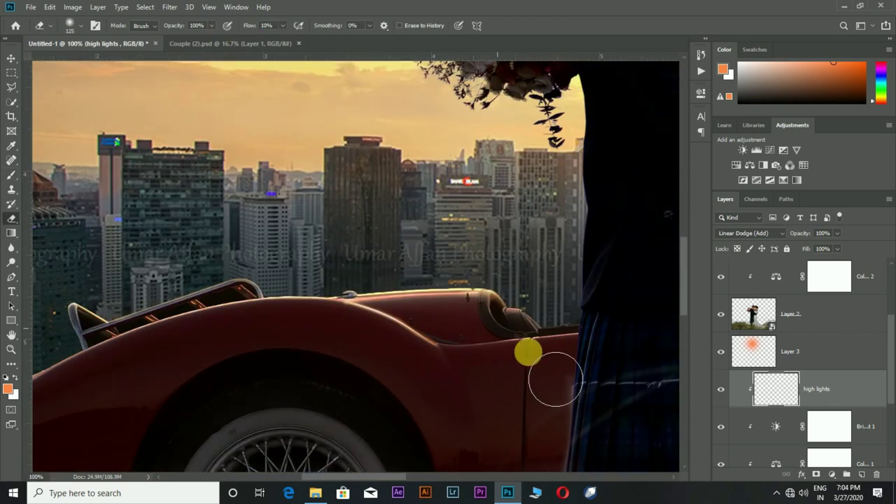
scroll(516, 367, "down", 1)
scroll(412, 316, "up", 6)
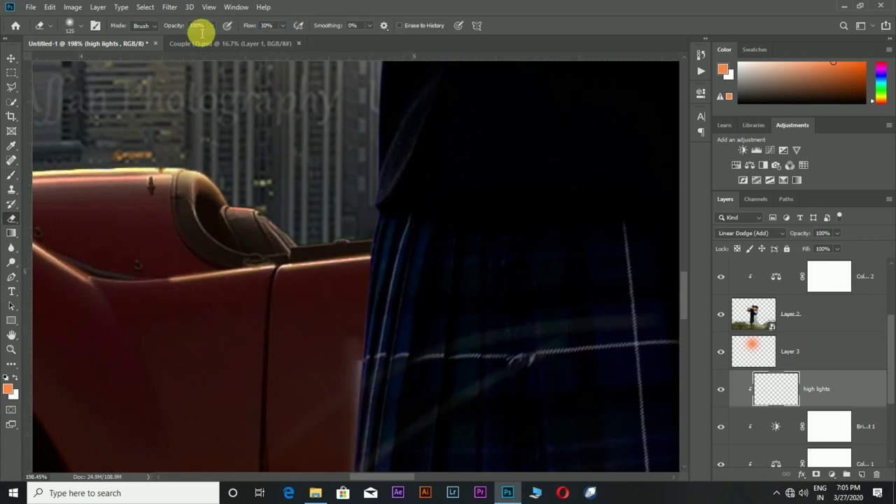
scroll(189, 276, "down", 1)
scroll(310, 324, "down", 2)
scroll(348, 248, "up", 5)
scroll(348, 249, "down", 1)
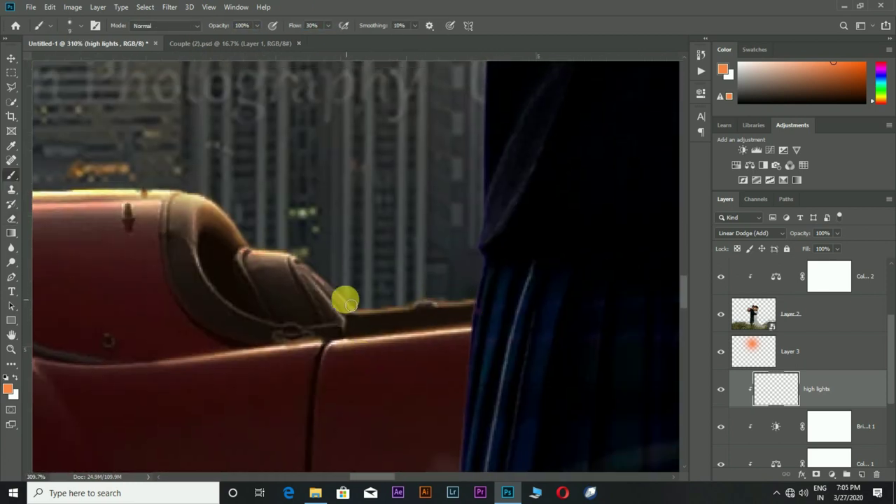
scroll(440, 327, "down", 3)
scroll(404, 244, "up", 4)
scroll(488, 301, "up", 1)
Bring the car's left side into view and set the highlights layer to Linear Dodge (Add)
mouse_move(488, 301)
left_mouse_down()
mouse_move(385, 266)
mouse_move(482, 296)
mouse_move(564, 292)
mouse_move(413, 292)
left_mouse_up()
scroll(413, 292, "down", 2)
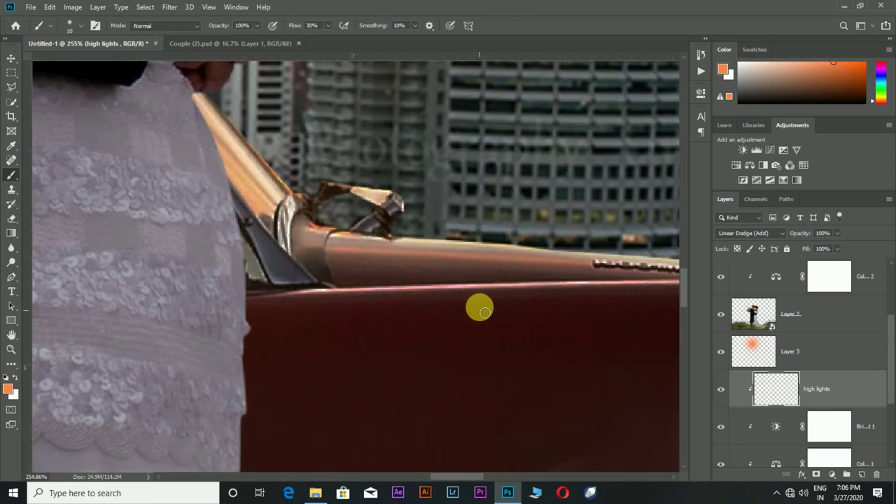
scroll(586, 310, "down", 5)
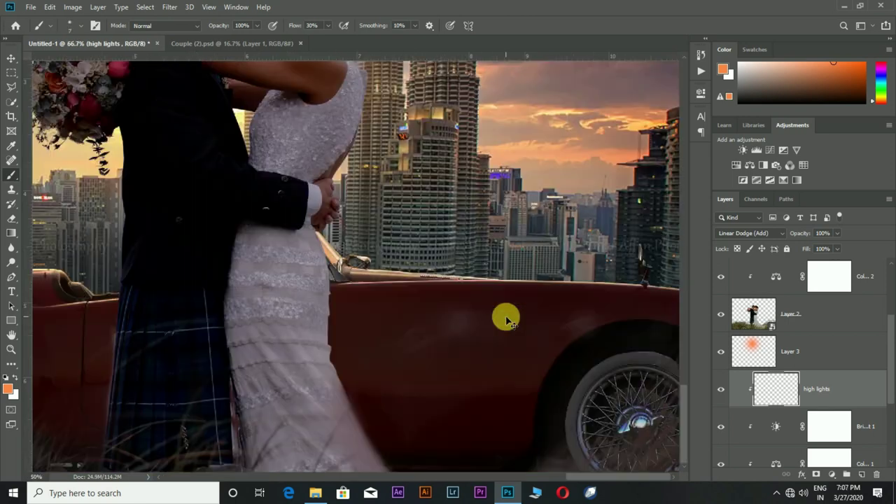
scroll(506, 316, "down", 3)
left_click(749, 233)
left_click(768, 313)
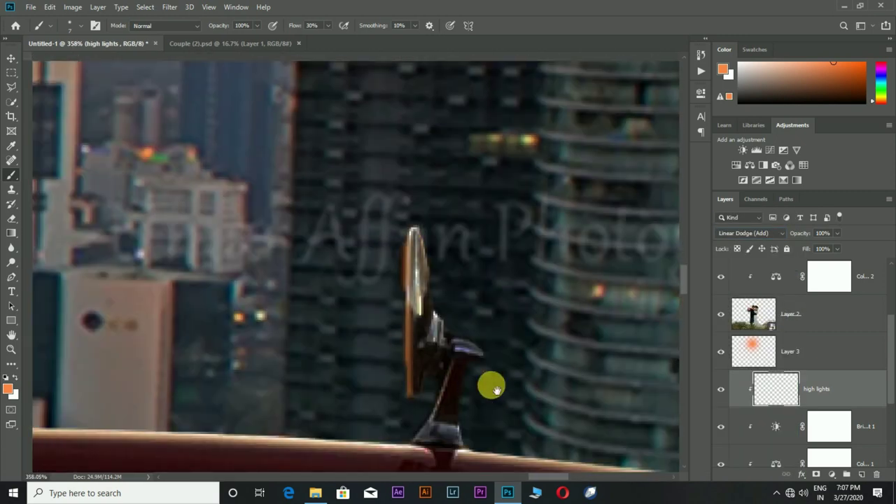
scroll(850, 301, "up", 3)
Add a new top layer and paint orange highlights along the dress's sequin edge
left_click(829, 287)
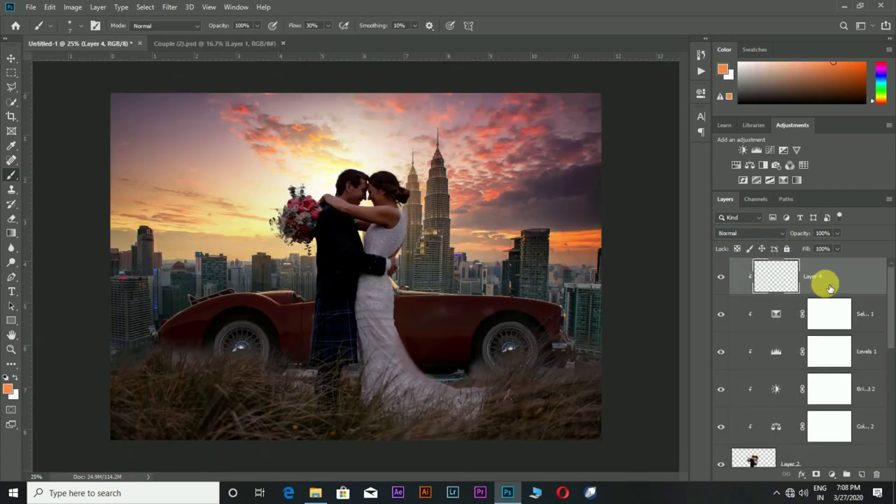
scroll(353, 231, "up", 7)
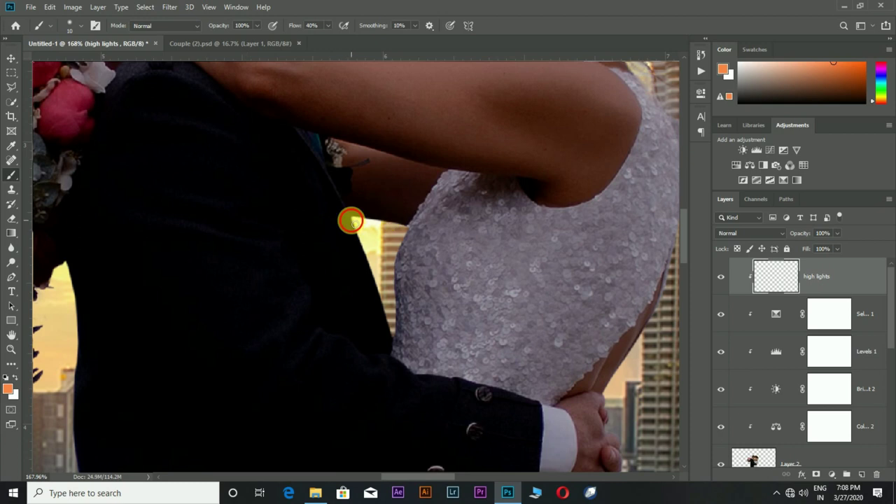
scroll(381, 250, "up", 1)
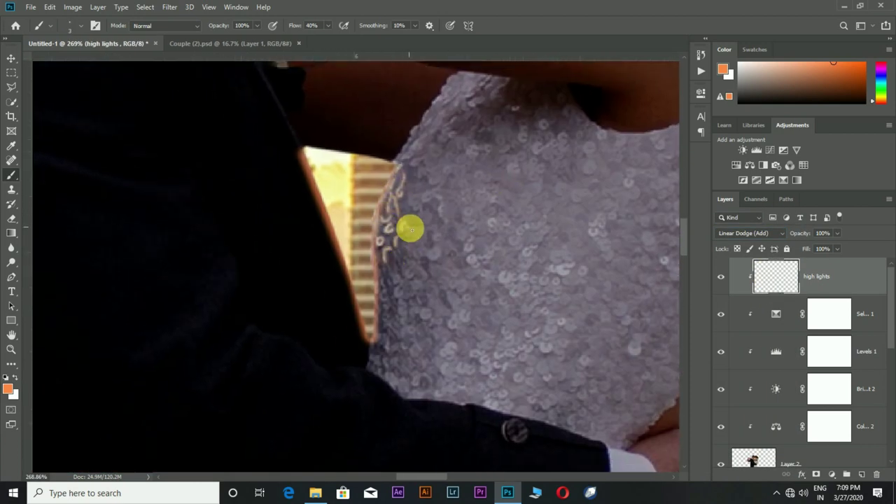
mouse_move(430, 274)
left_mouse_down()
mouse_move(494, 242)
mouse_move(519, 208)
mouse_move(553, 250)
left_mouse_up()
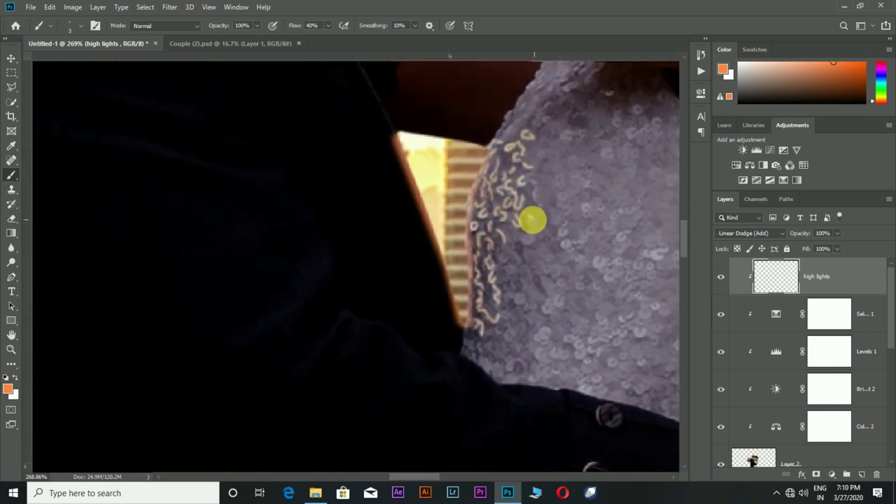
Zoom out to check the whole image and keep the layer on Linear Dodge (Add)
key("ctrl+0")
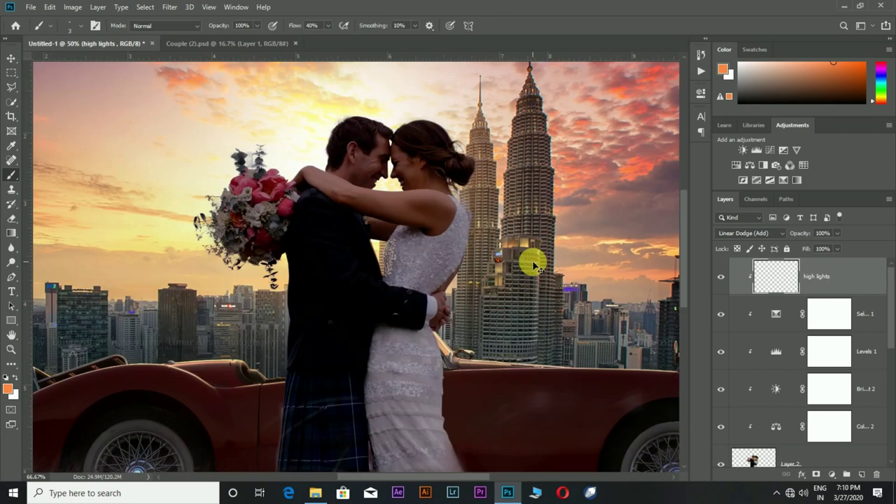
scroll(529, 260, "up", 5)
left_click(749, 233)
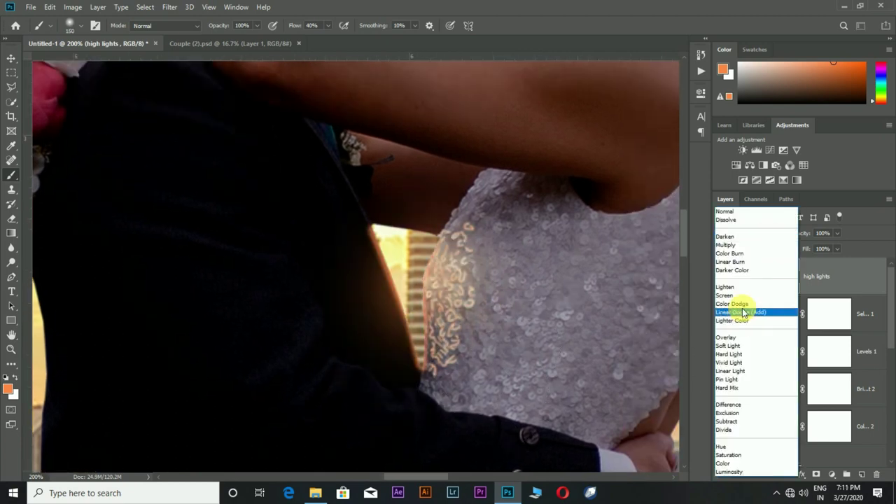
left_click(770, 299)
Tidy stray highlights along the dress edge and groom's side, alternating Eraser and Brush
mouse_move(414, 297)
left_mouse_down()
mouse_move(462, 269)
mouse_move(568, 250)
mouse_move(492, 186)
left_mouse_up()
key("e")
key("b")
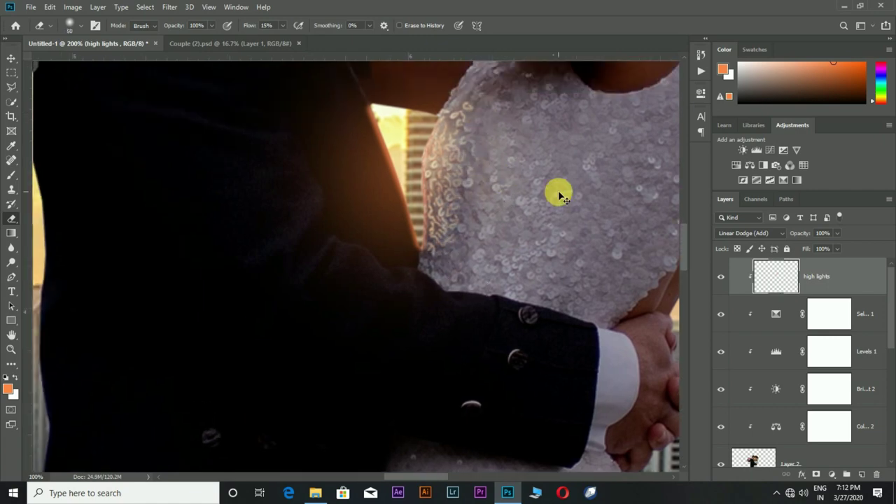
key("ctrl+0")
scroll(416, 250, "up", 6)
scroll(388, 316, "down", 3)
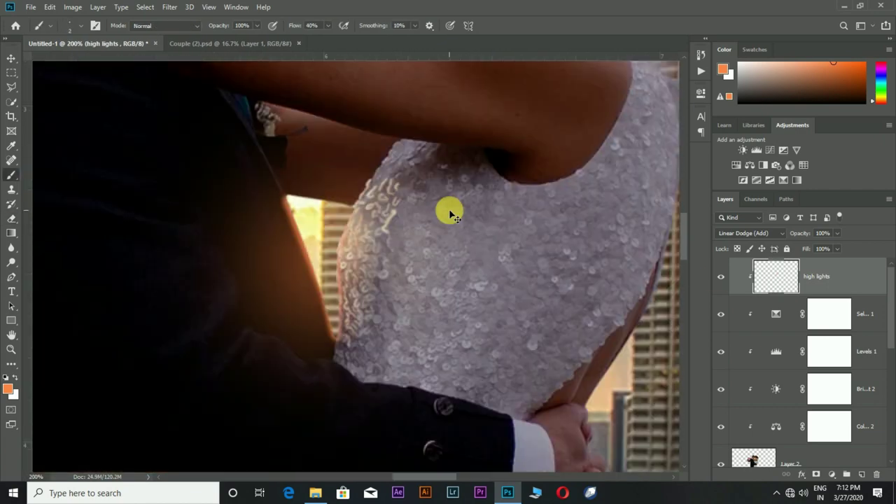
key("ctrl+0")
left_click_drag(300, 210, 430, 344)
key("e")
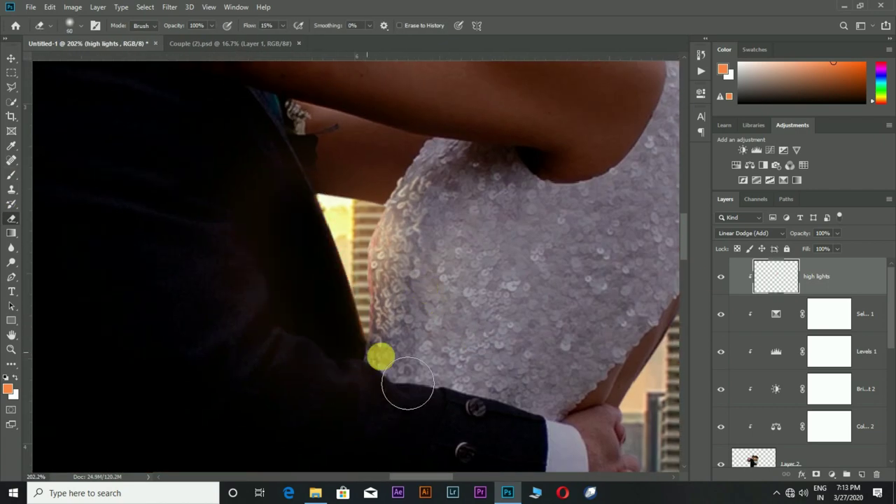
left_click(11, 166)
Move over the groom's sleeve and erase stray highlights there
scroll(420, 161, "down", 1)
scroll(410, 172, "left", 5)
scroll(448, 260, "down", 1)
scroll(475, 294, "left", 2)
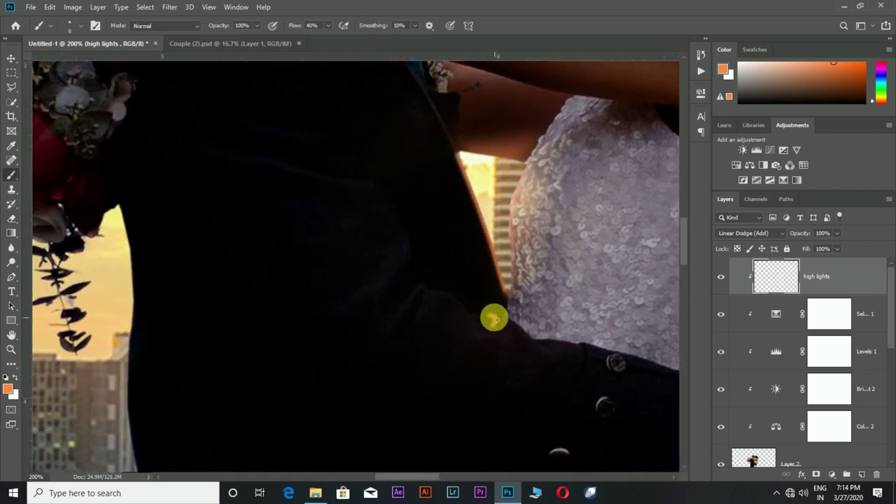
scroll(455, 306, "up", 2)
scroll(443, 261, "right", 2)
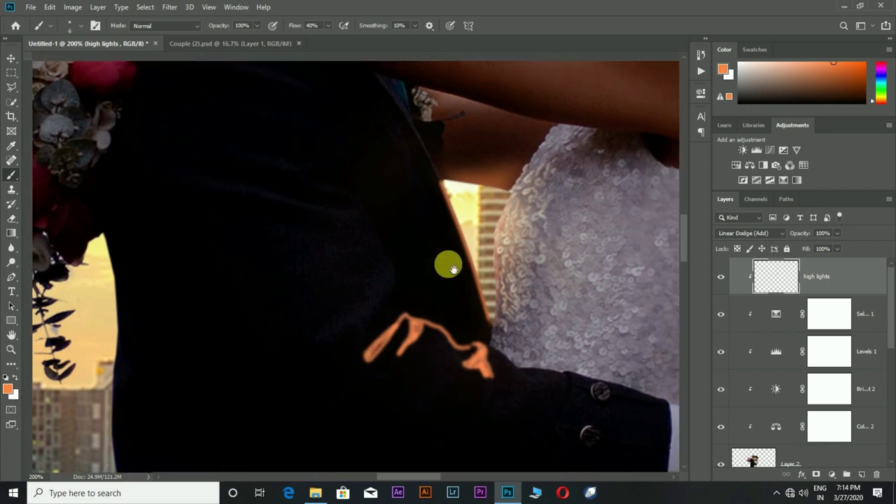
key("ctrl+minus")
key("e")
scroll(442, 355, "up", 5)
key("b")
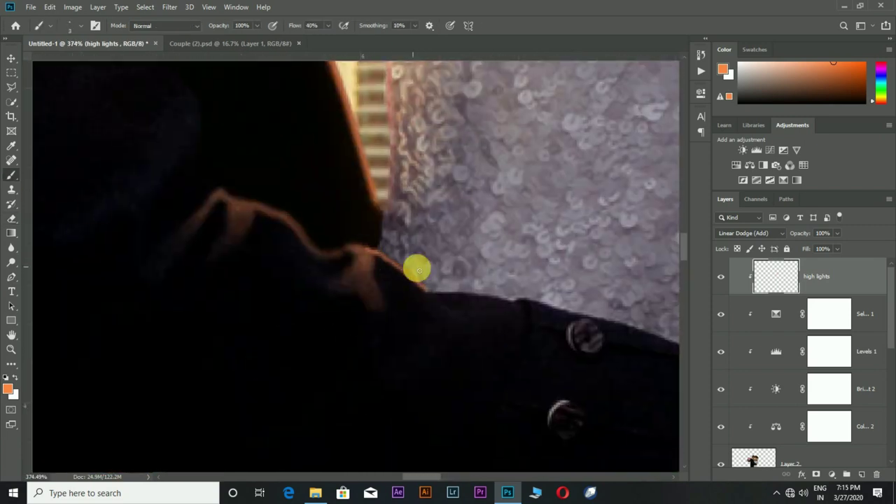
scroll(392, 301, "right", 2)
scroll(411, 300, "down", 3)
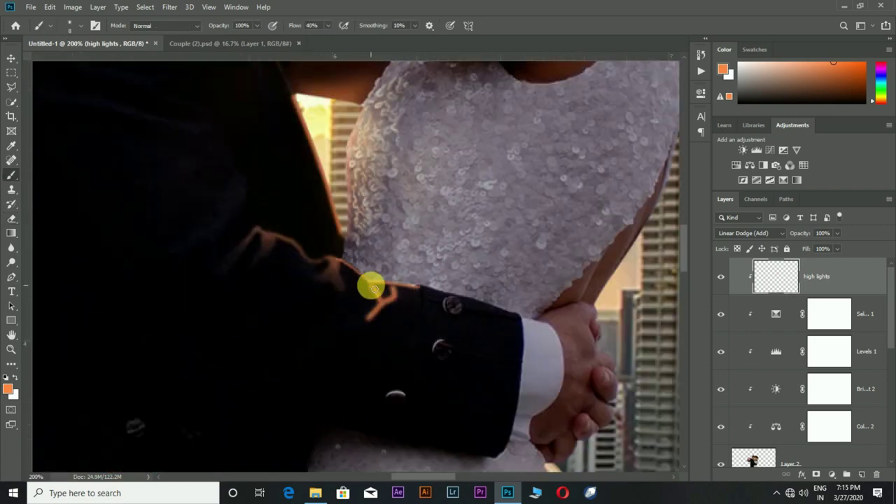
left_click_drag(432, 289, 457, 312)
Refine the sleeve highlights by switching between Eraser and Brush
key("e")
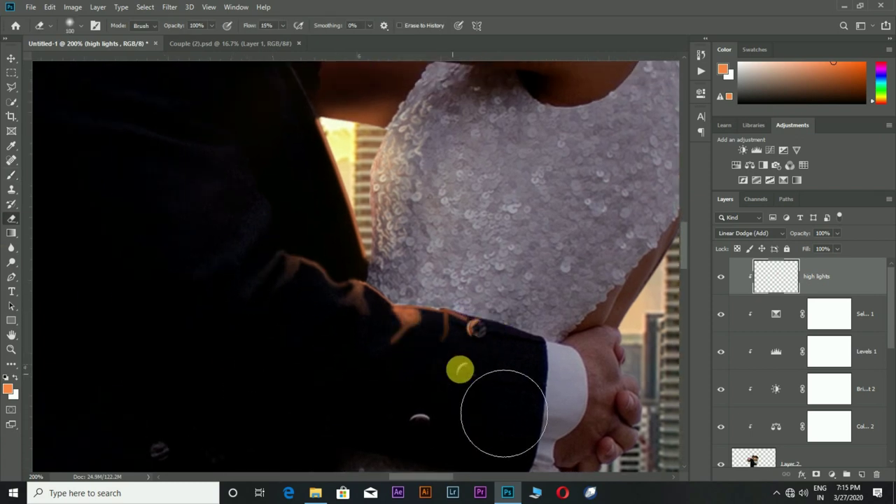
scroll(529, 286, "down", 4)
key("b")
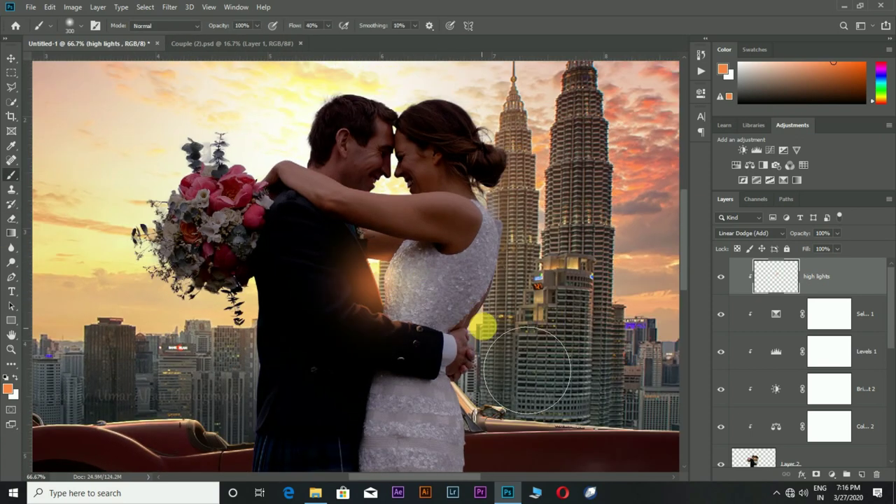
scroll(480, 324, "up", 5)
scroll(499, 295, "down", 2)
scroll(509, 276, "down", 2)
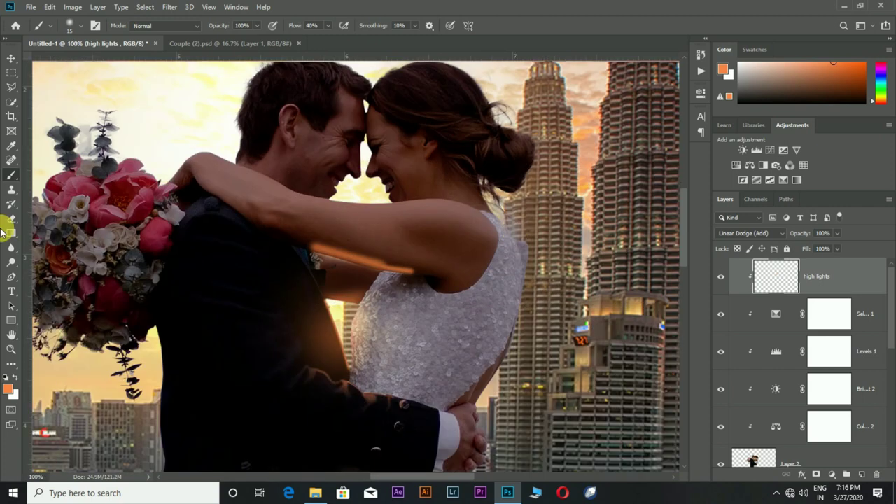
key("e")
scroll(426, 264, "up", 5)
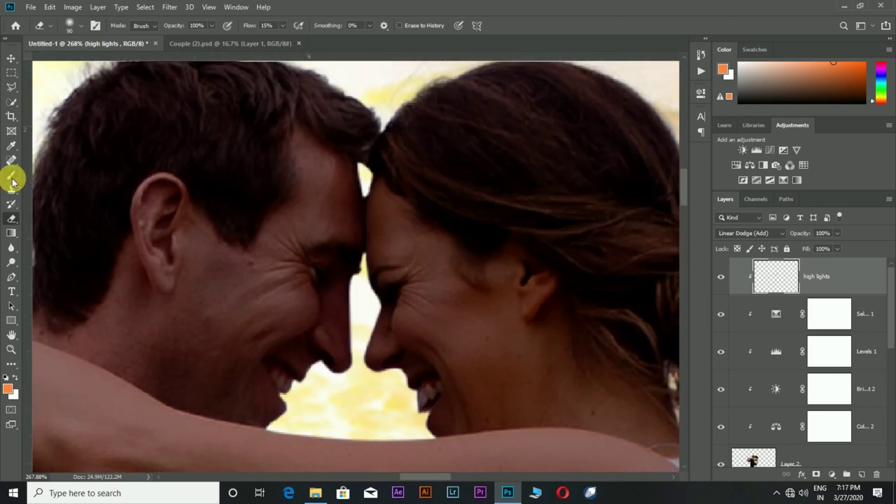
key("b")
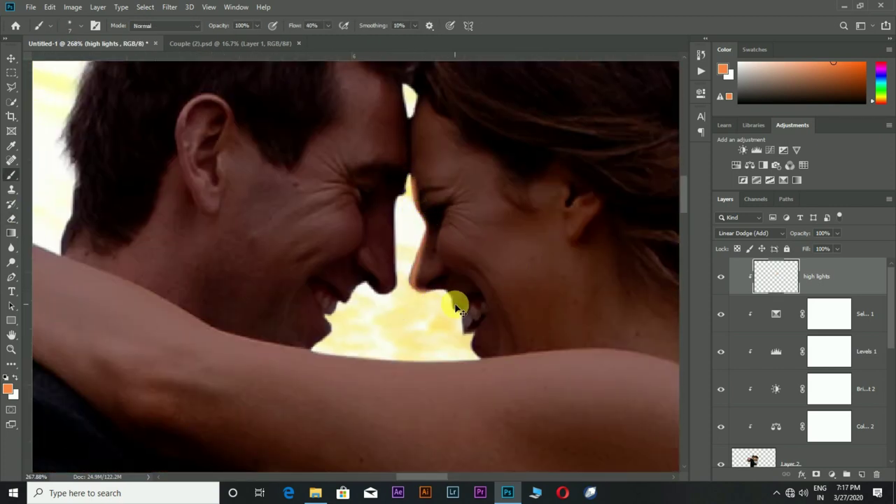
Erase the first forehead strokes and repaint the woman's forehead with a soft highlight
left_click_drag(500, 329, 511, 296)
scroll(450, 172, "up", 1)
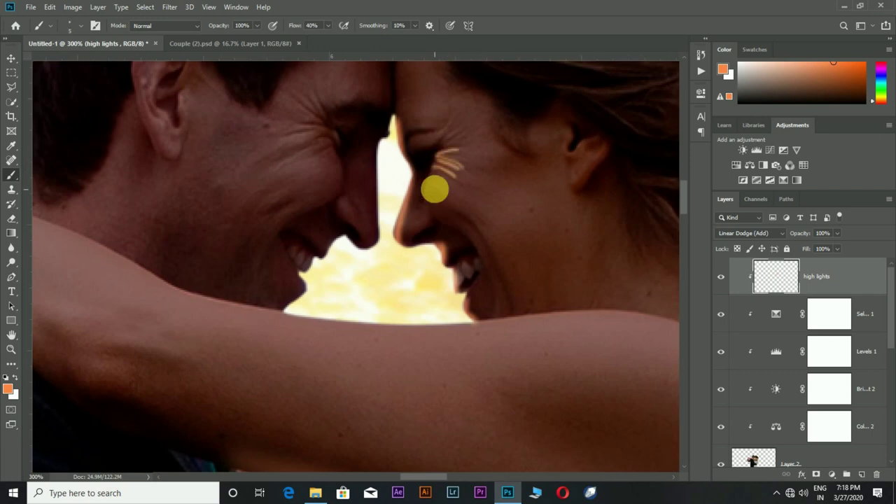
key("e")
left_click_drag(448, 162, 456, 206)
scroll(536, 340, "up", 2)
scroll(441, 249, "down", 2)
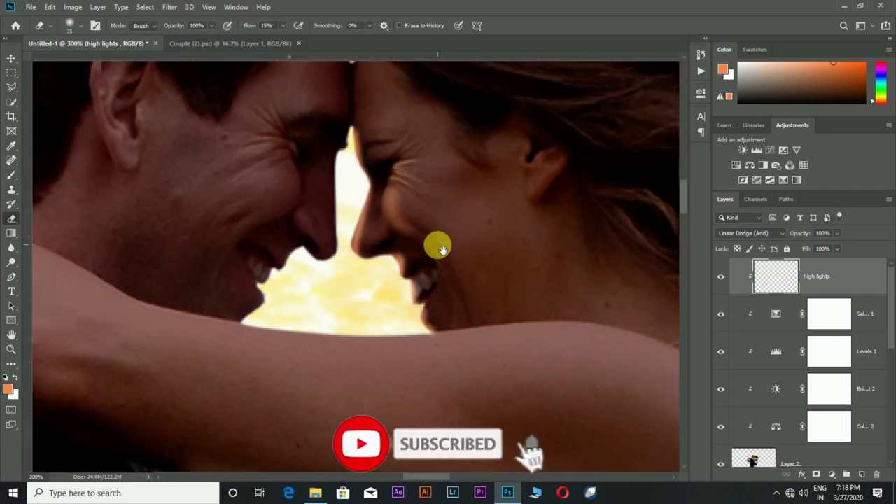
left_click_drag(442, 250, 480, 257)
key("b")
mouse_move(349, 284)
left_mouse_down()
mouse_move(326, 256)
mouse_move(300, 260)
left_mouse_up()
Review the couple's faces, touching up highlights with the Eraser and Brush
scroll(380, 176, "down", 2)
scroll(396, 230, "up", 4)
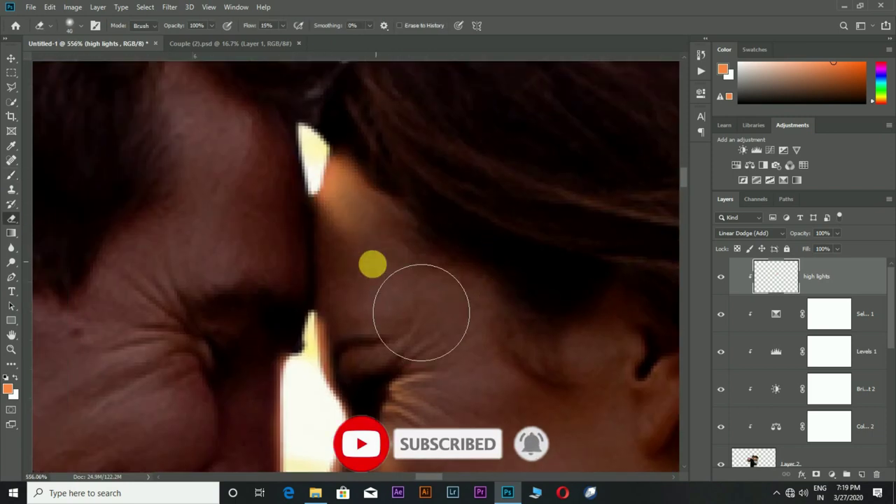
scroll(420, 310, "down", 3)
scroll(427, 200, "up", 3)
scroll(581, 198, "down", 3)
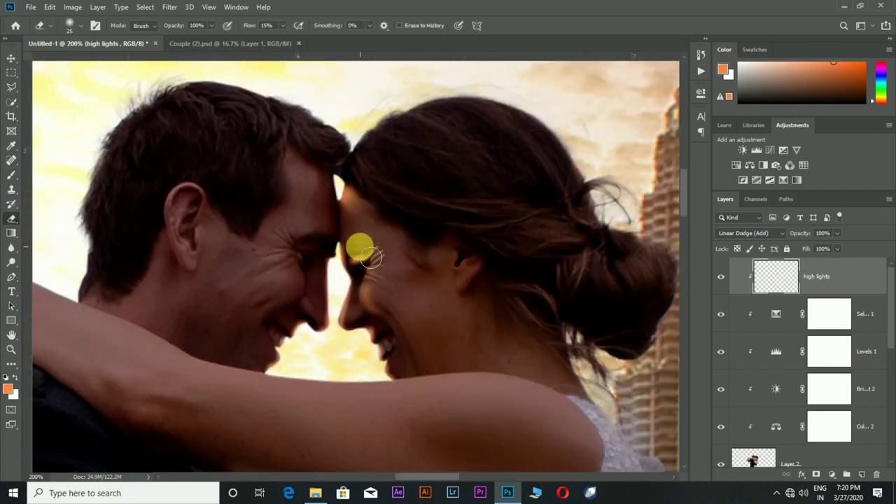
scroll(440, 206, "down", 2)
scroll(259, 255, "down", 2)
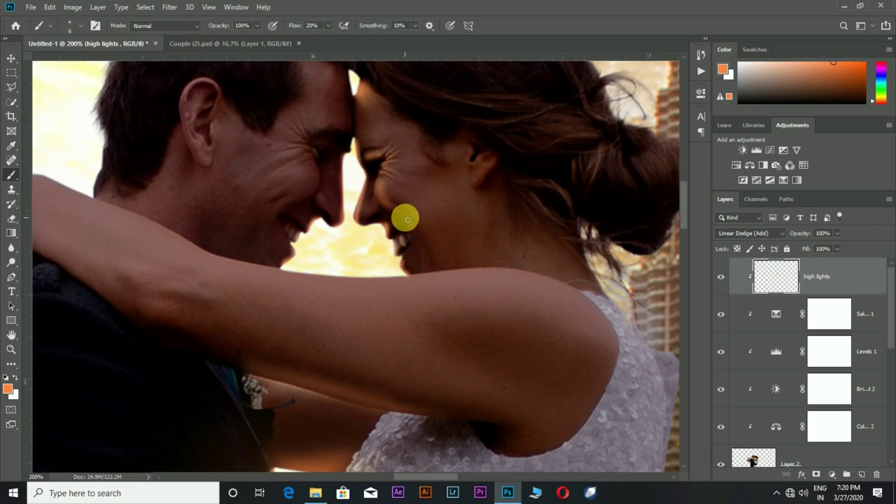
scroll(410, 210, "down", 1)
scroll(464, 224, "down", 1)
key("e")
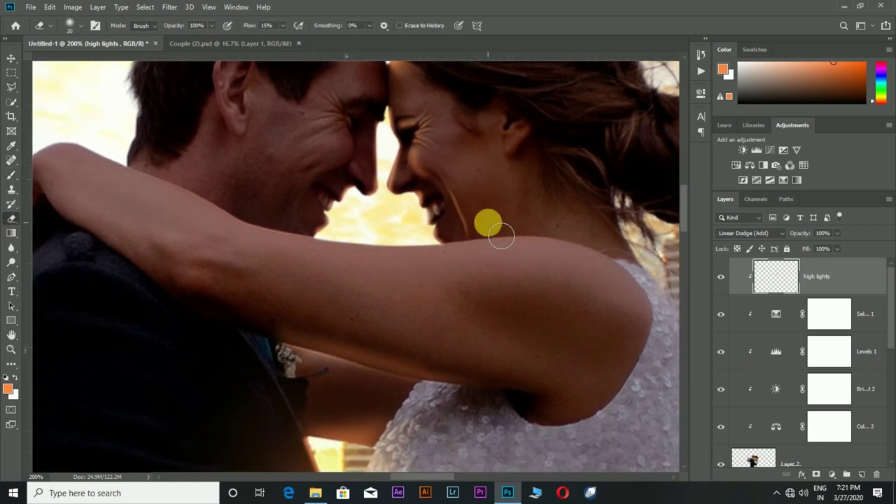
scroll(488, 220, "down", 1)
key("b")
scroll(413, 245, "up", 3)
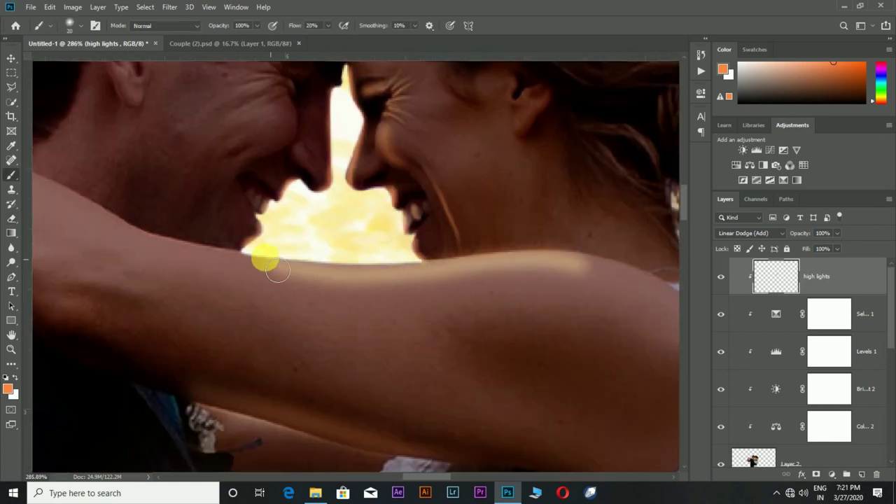
scroll(361, 243, "down", 3)
scroll(315, 283, "up", 1)
scroll(380, 164, "up", 2)
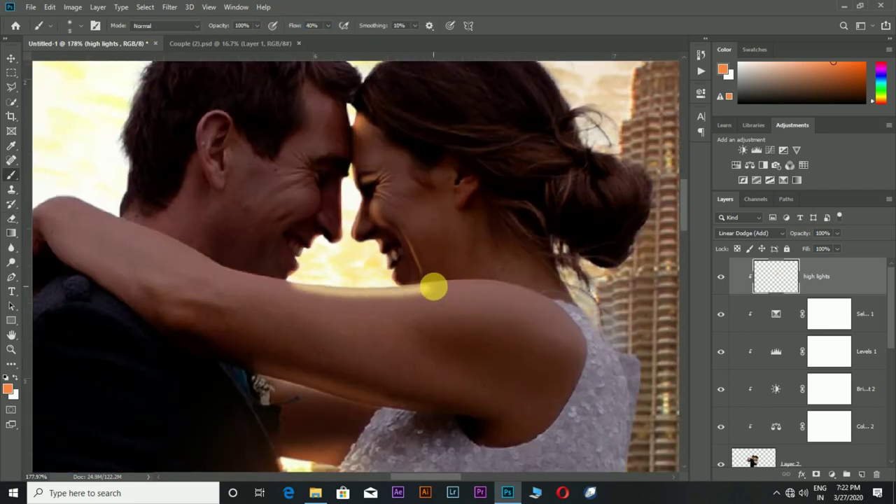
Erase the stray highlight along the top of the arm and return to the Brush
key("e")
scroll(356, 298, "down", 1)
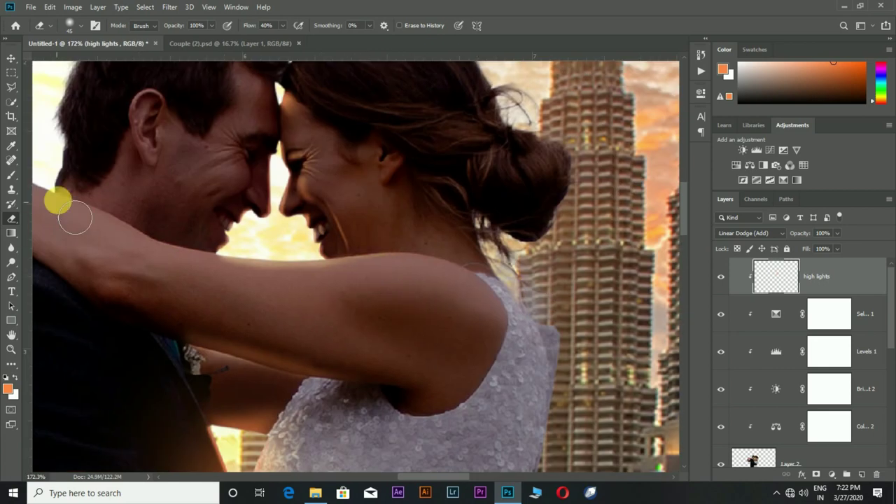
key("b")
key("e")
left_click_drag(405, 267, 433, 292)
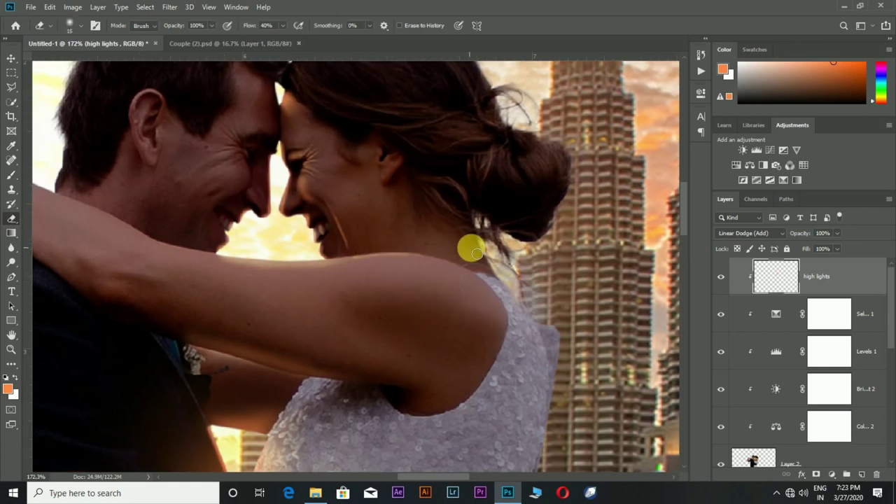
key("b")
scroll(460, 259, "down", 5)
scroll(427, 203, "up", 6)
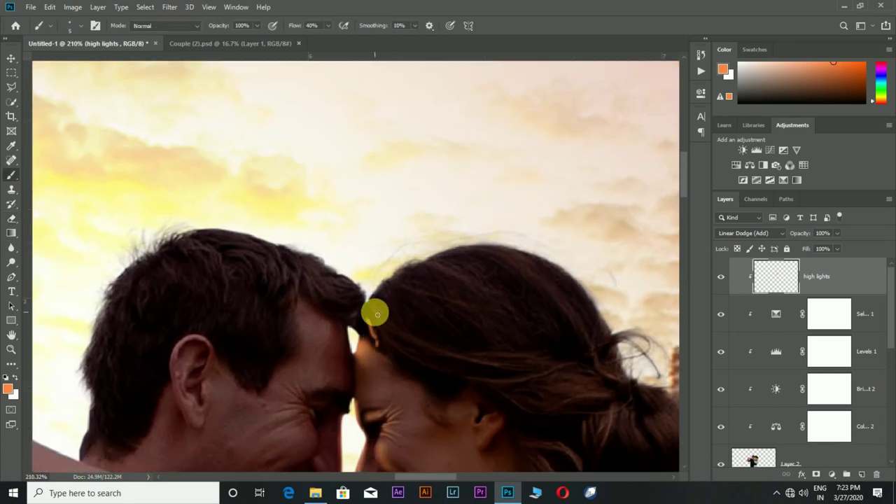
Paint thin orange highlight strands along the woman's hair
scroll(340, 273, "up", 3)
left_click_drag(340, 274, 406, 346)
scroll(371, 200, "down", 1)
scroll(364, 200, "down", 1)
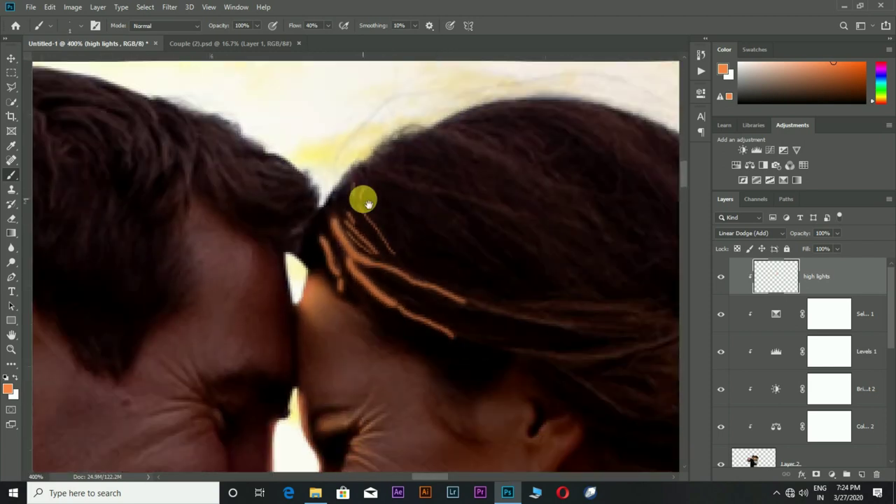
scroll(362, 196, "down", 1)
scroll(524, 171, "down", 6)
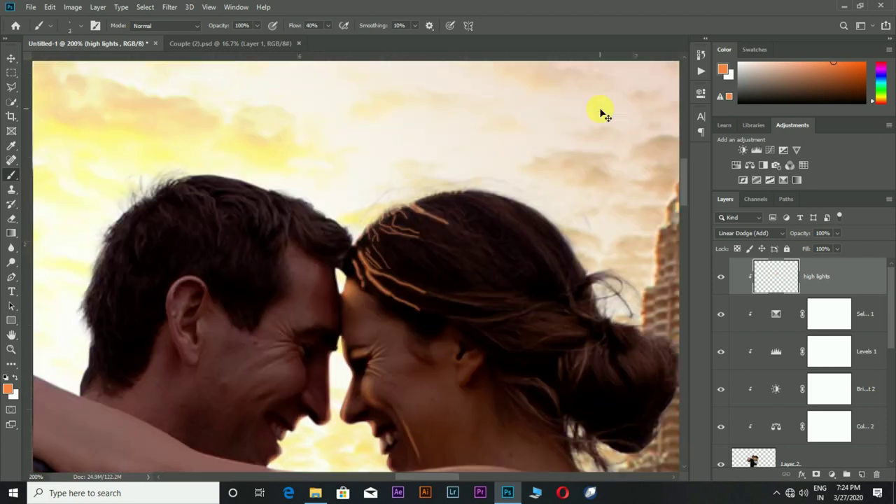
scroll(467, 191, "up", 5)
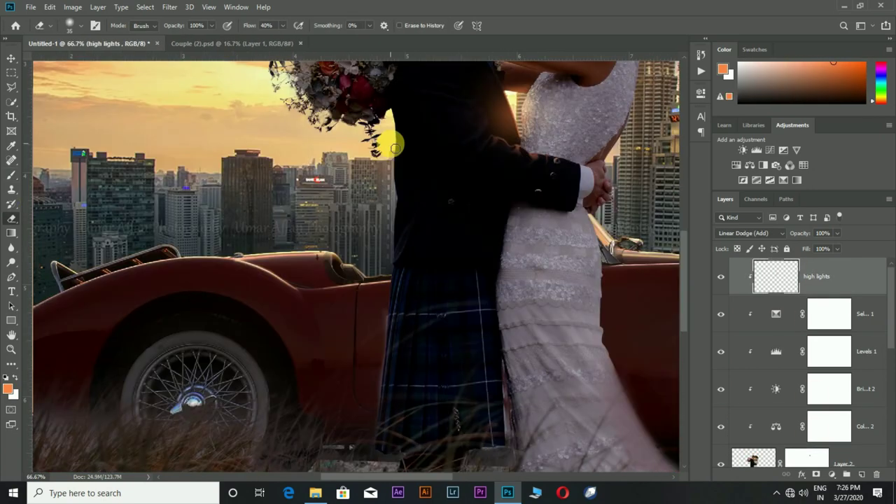
scroll(336, 142, "up", 5)
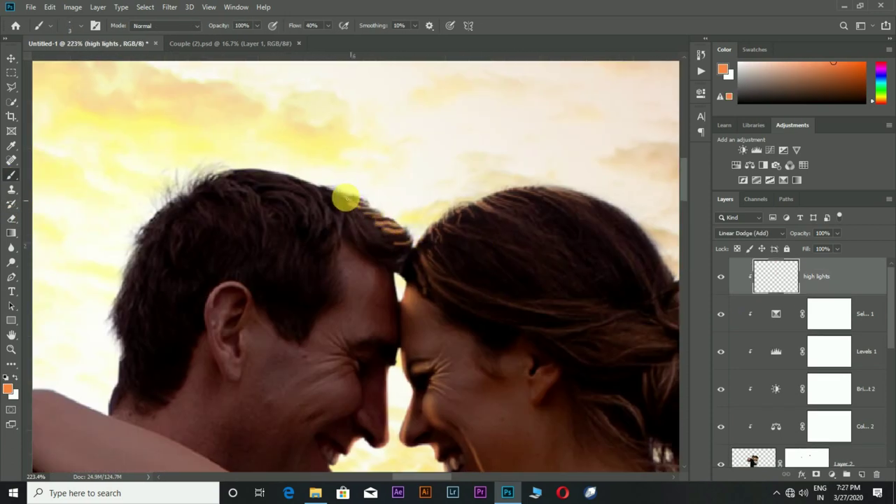
Add orange highlight streaks to the man's hair and near the car's right rear
left_click_drag(347, 199, 413, 219)
left_click_drag(392, 210, 336, 203)
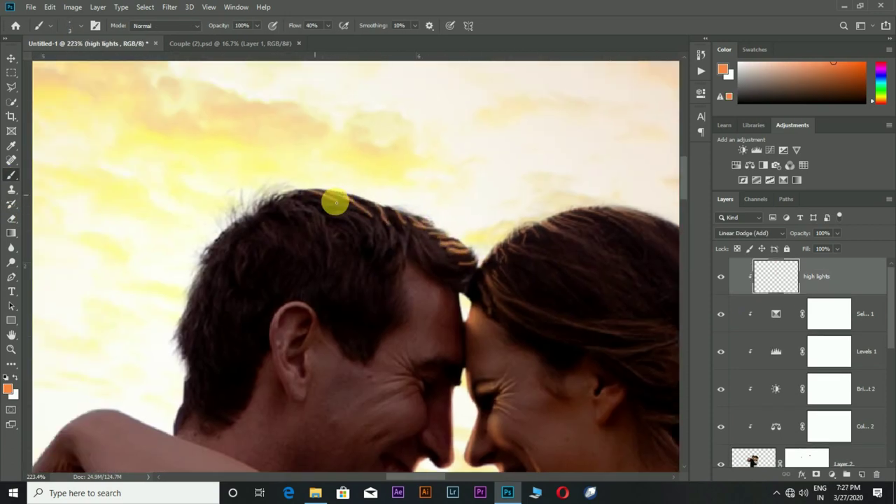
left_click_drag(251, 219, 332, 235)
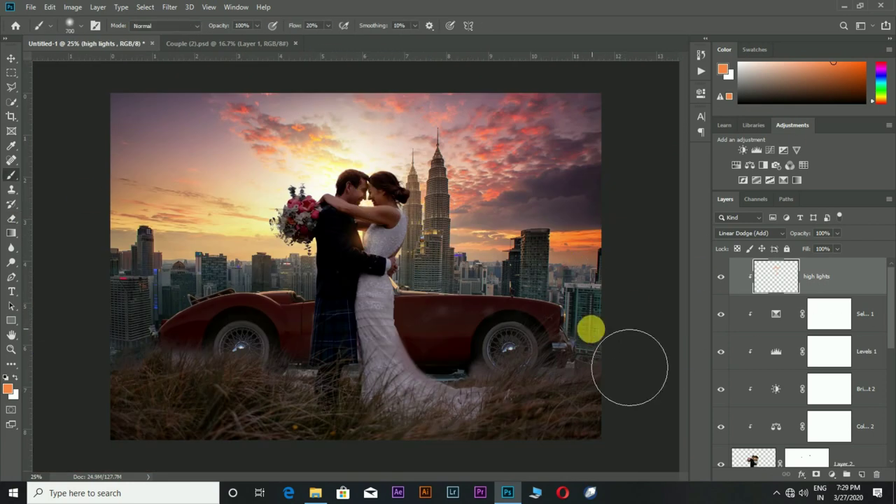
left_click_drag(629, 367, 580, 349)
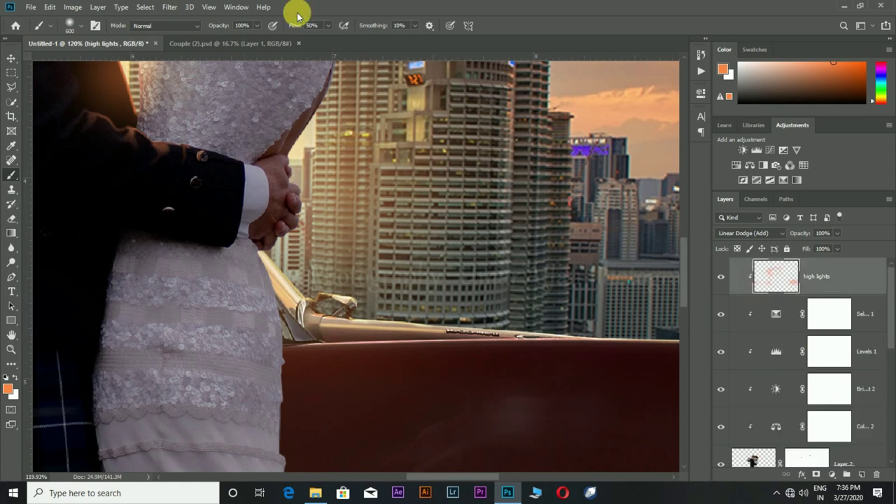
Lower the brush flow to 20% and look over the dress edge and hands
left_click_drag(298, 15, 268, 33)
scroll(410, 257, "up", 3)
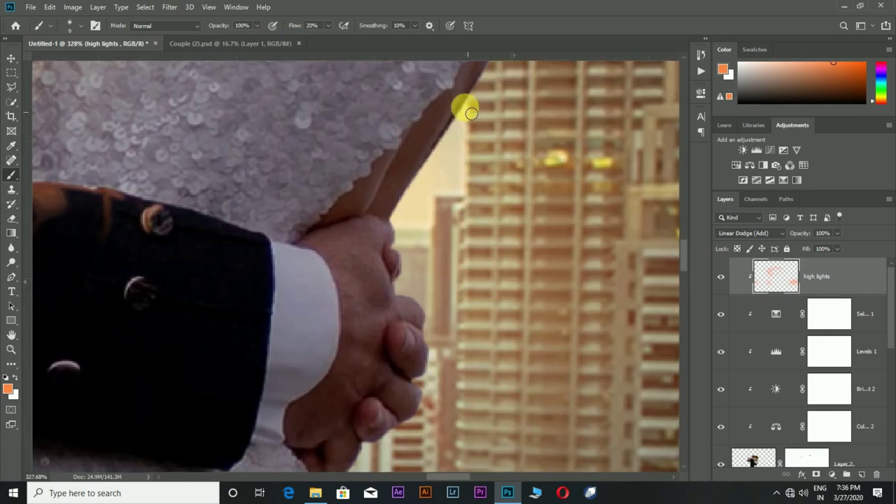
scroll(466, 104, "up", 2)
scroll(424, 265, "down", 3)
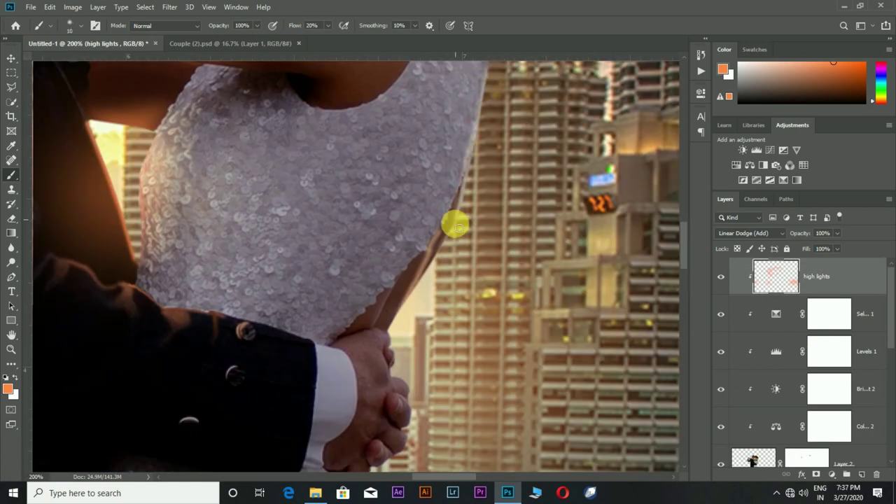
scroll(469, 238, "up", 2)
scroll(532, 287, "down", 4)
scroll(504, 273, "up", 3)
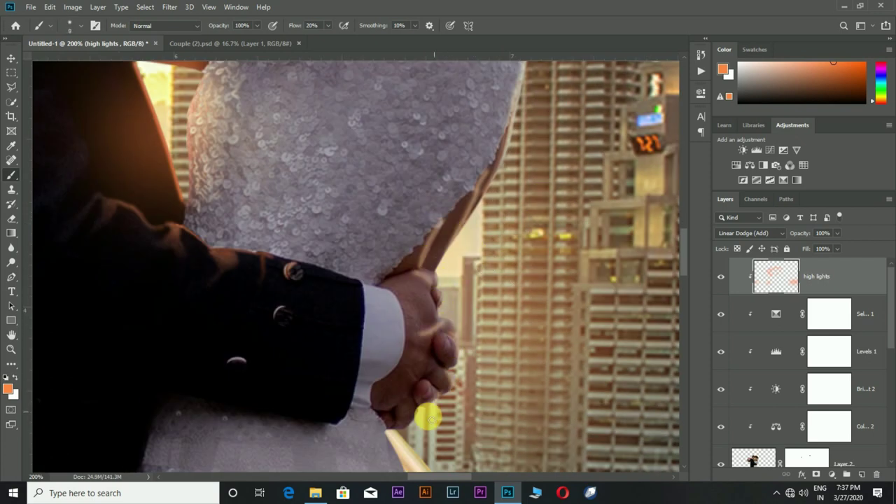
Tidy stray strokes with the Eraser, then paint a faint warm highlight across the car
key("e")
scroll(492, 208, "down", 3)
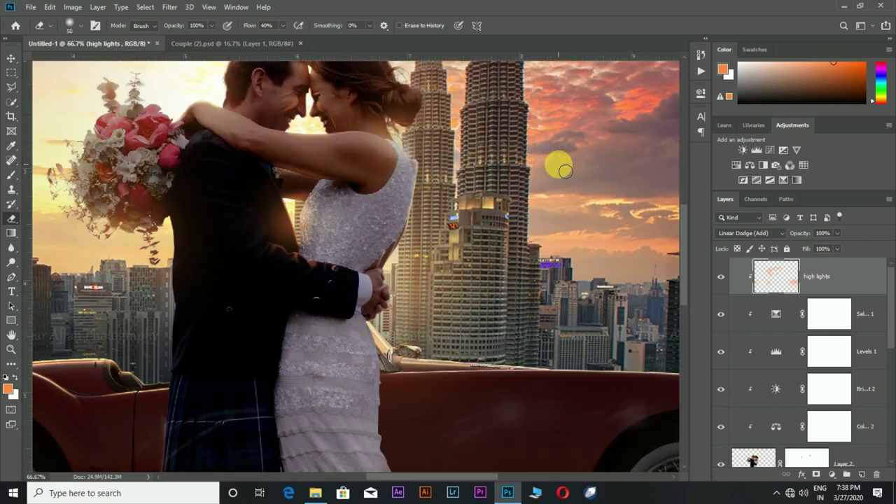
key("b")
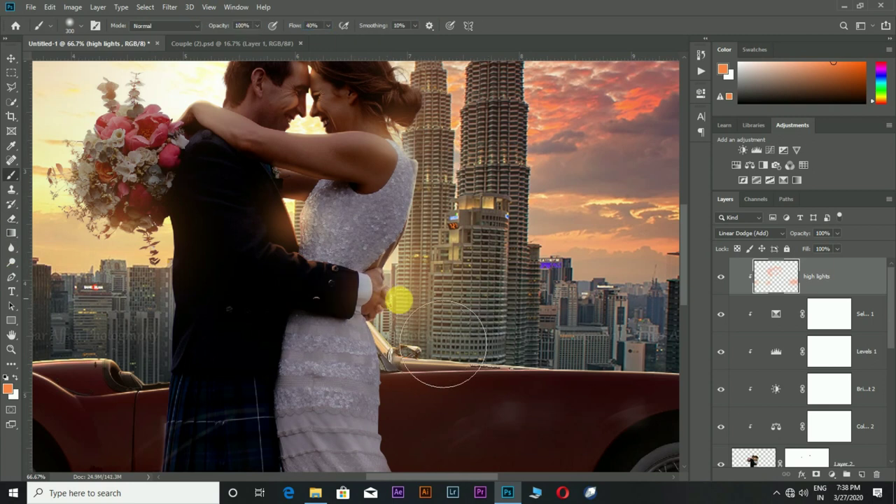
scroll(532, 292, "down", 1)
scroll(319, 254, "left", 3)
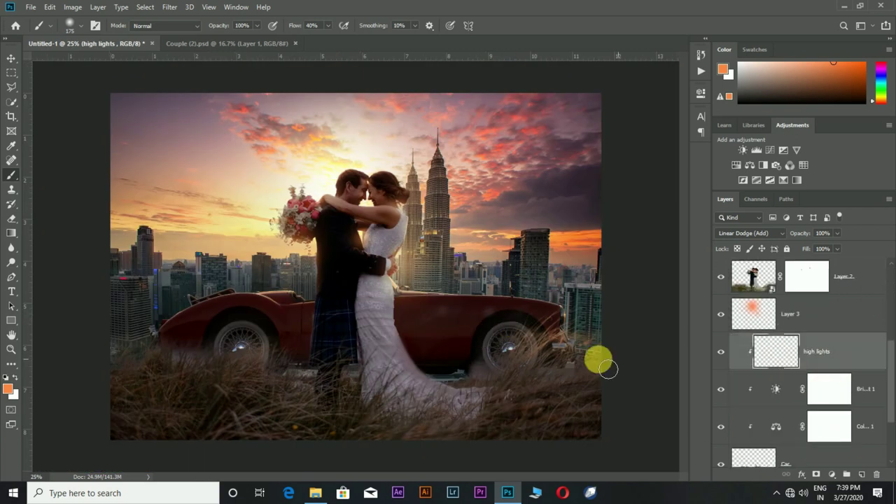
mouse_move(608, 369)
left_mouse_down()
mouse_move(253, 300)
mouse_move(466, 315)
mouse_move(180, 317)
left_mouse_up()
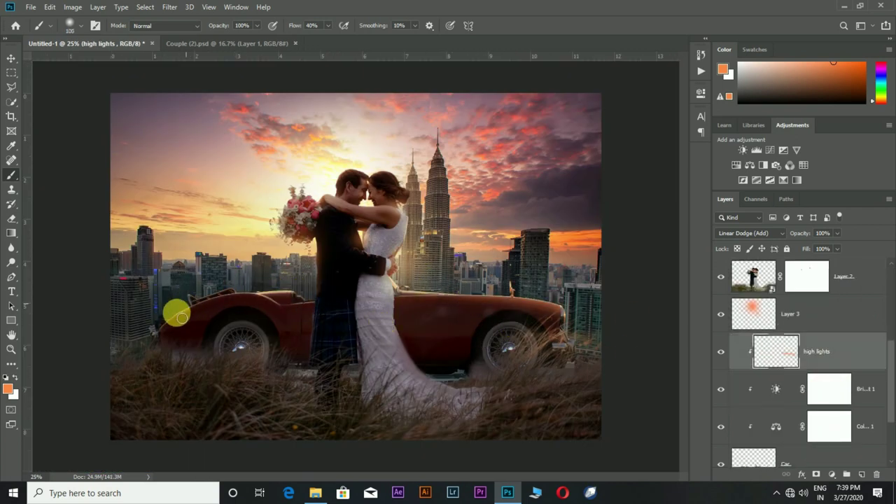
Zoom out to the whole composition and pick a soft brush preset sized to 900 px
key("ctrl+minus")
left_click_drag(590, 341, 312, 331)
scroll(314, 333, "up", 5)
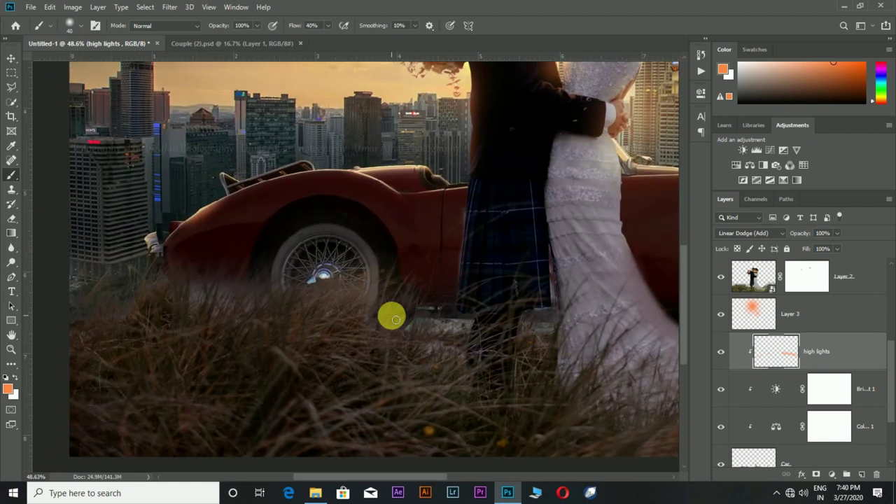
left_click(80, 26)
scroll(175, 252, "down", 5)
double_click(224, 244)
scroll(336, 212, "down", 5)
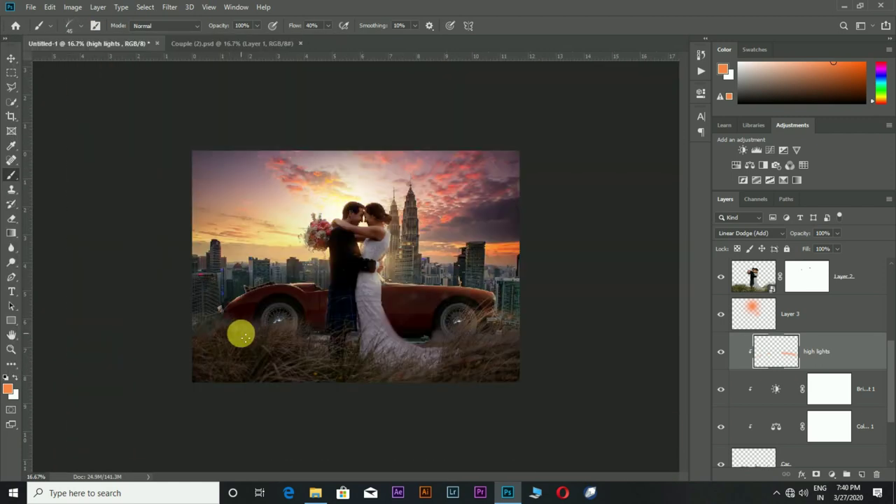
left_click_drag(515, 334, 471, 328)
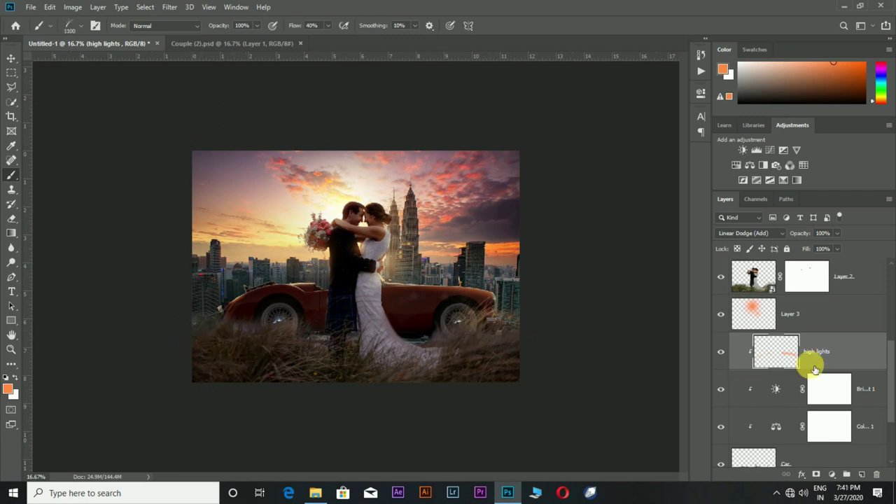
Erase the stray orange strokes on the grass from the Selective Color 1 mask
left_click(862, 474)
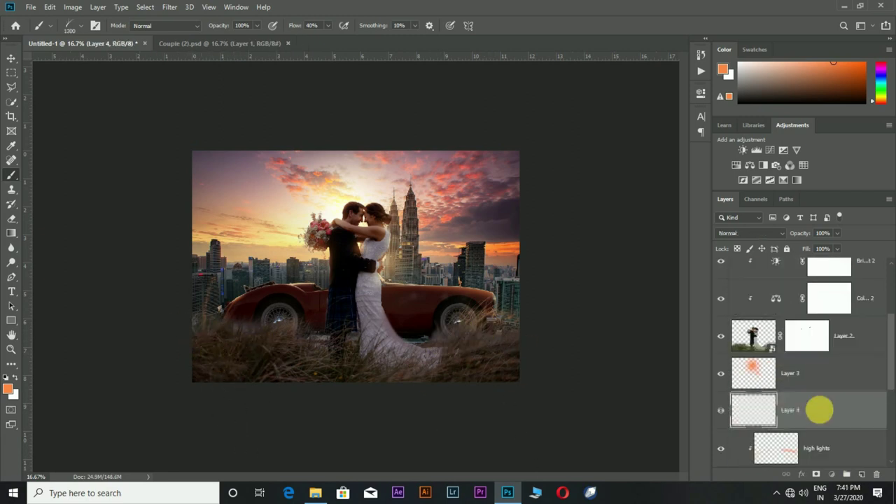
left_click(828, 314)
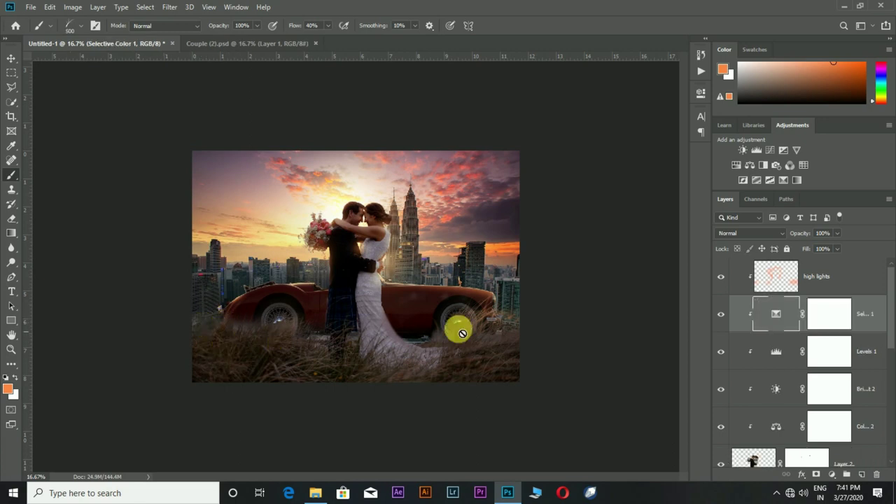
key("e")
left_click_drag(669, 408, 307, 392)
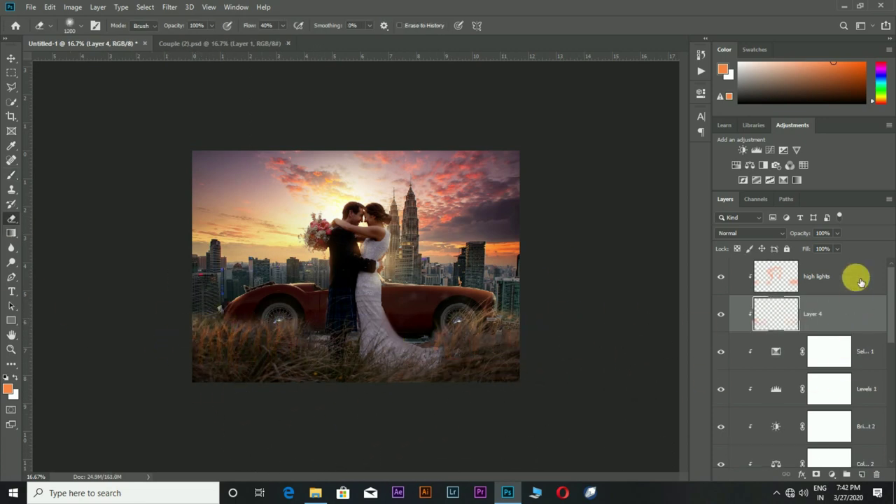
Create Layer 5 in Linear Dodge (Add) mode and move it below the Car layer
key("ctrl+shift+alt+n")
left_click(749, 234)
left_click(762, 296)
key("b")
left_click(75, 25)
double_click(84, 150)
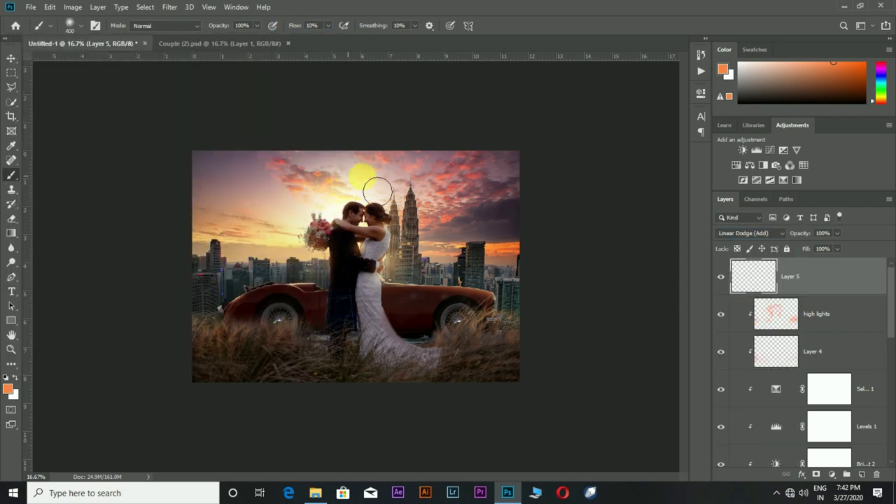
left_click_drag(790, 276, 826, 394)
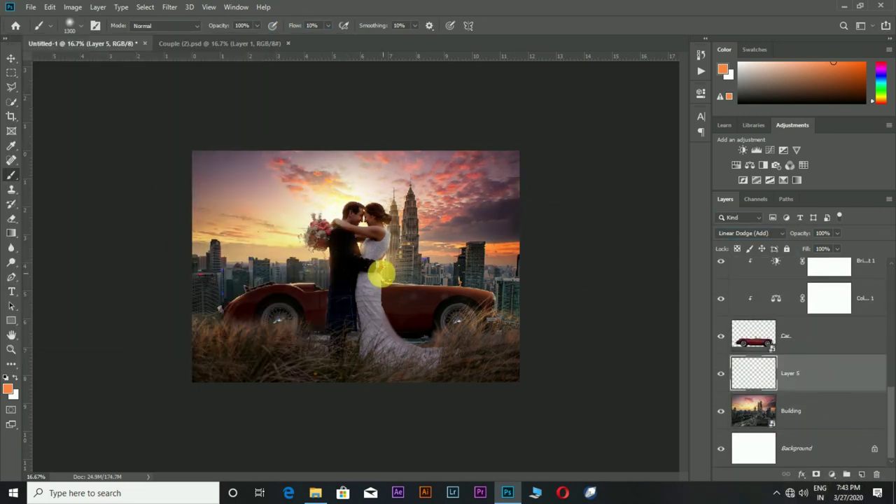
Paint an orange glow into the left and right sky with a 700 px brush
key("bracketleft")
key("bracketleft")
key("bracketleft")
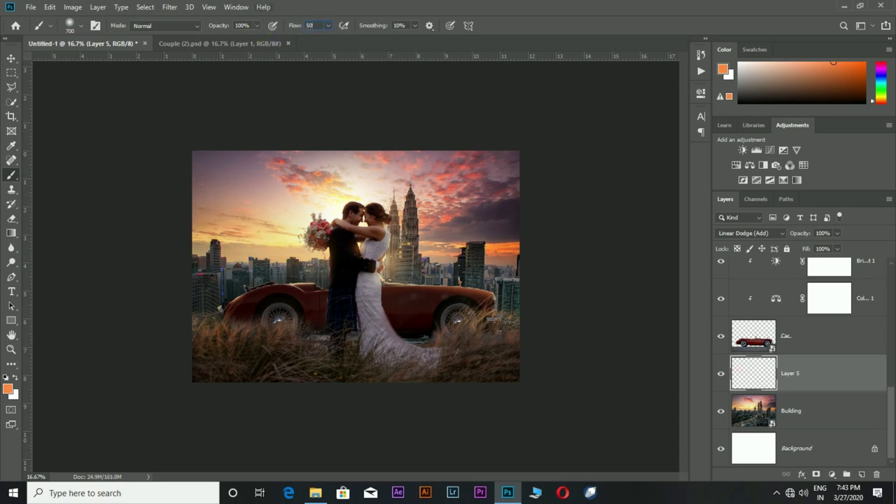
left_click(238, 238)
left_click(490, 179)
left_click(749, 233)
left_click(756, 304)
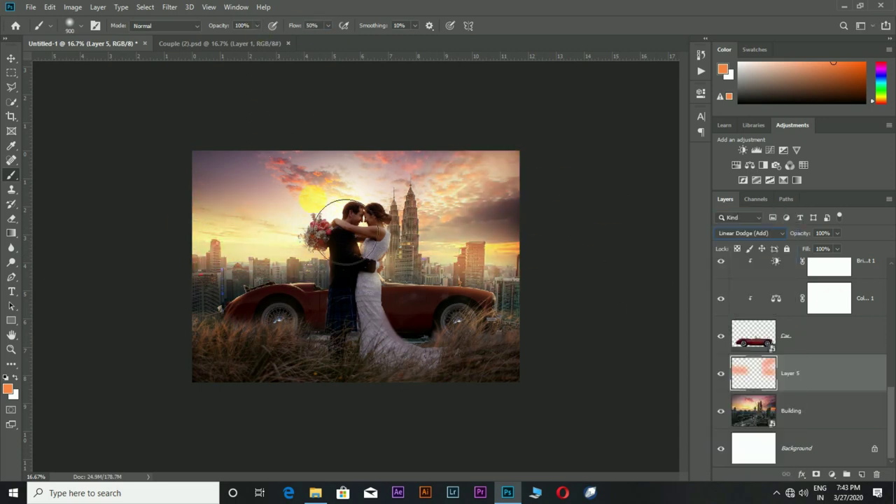
Apply a 5 px Tilt-Shift blur to Building, focus band lowered, Light Bokeh 10%, Bokeh Color 36%
left_click(819, 414)
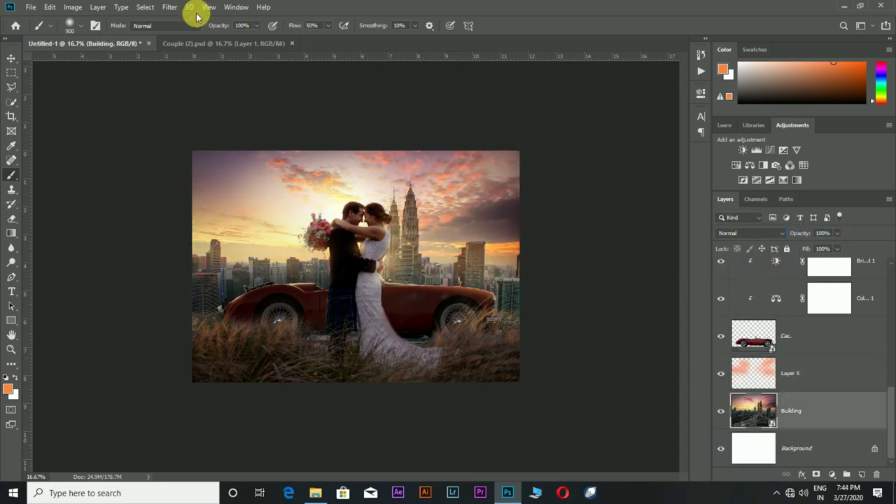
left_click(169, 7)
left_click(322, 174)
left_click_drag(386, 267, 376, 418)
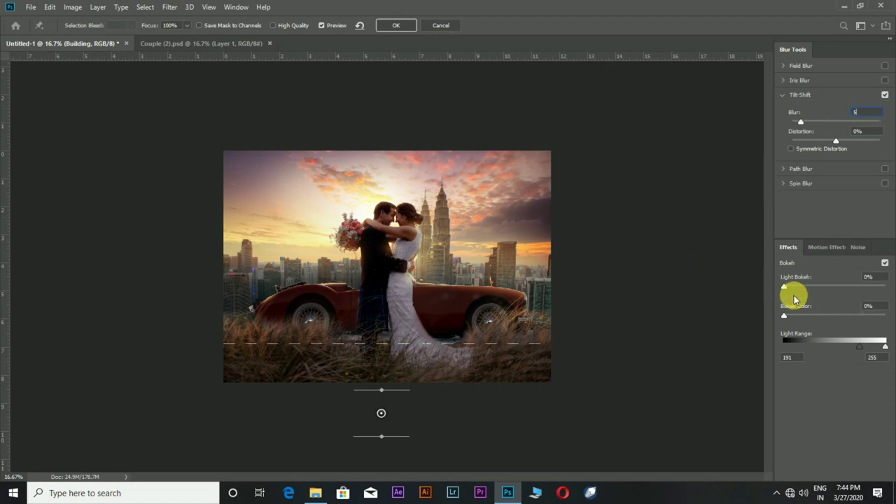
left_click_drag(794, 299, 811, 288)
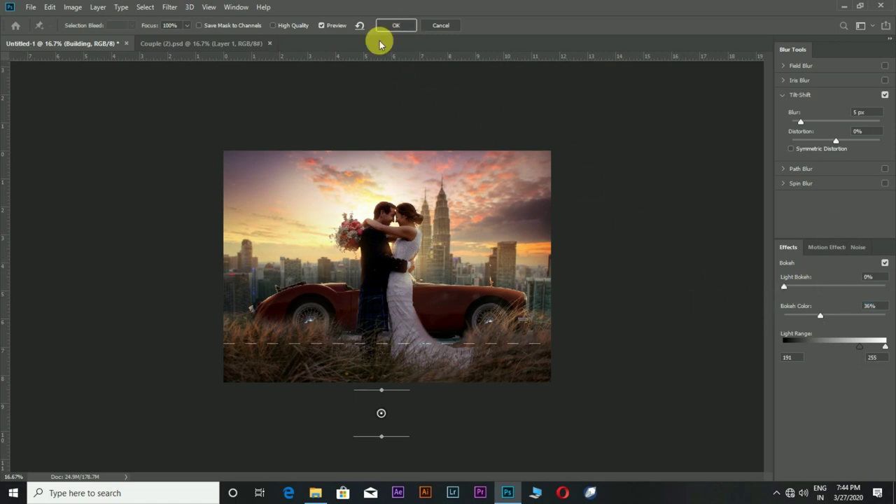
left_click(406, 26)
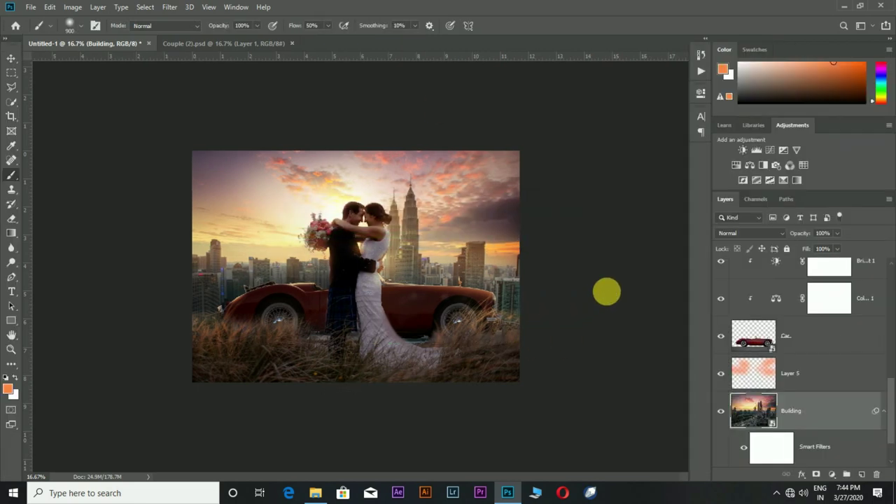
Apply a 1 px radius Gaussian Blur smart filter to the Car layer
left_click(784, 319)
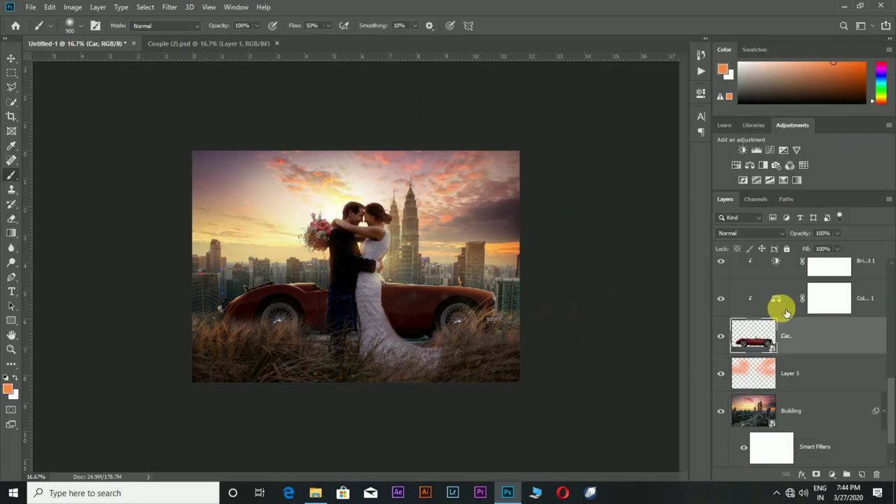
left_click(169, 7)
mouse_move(176, 133)
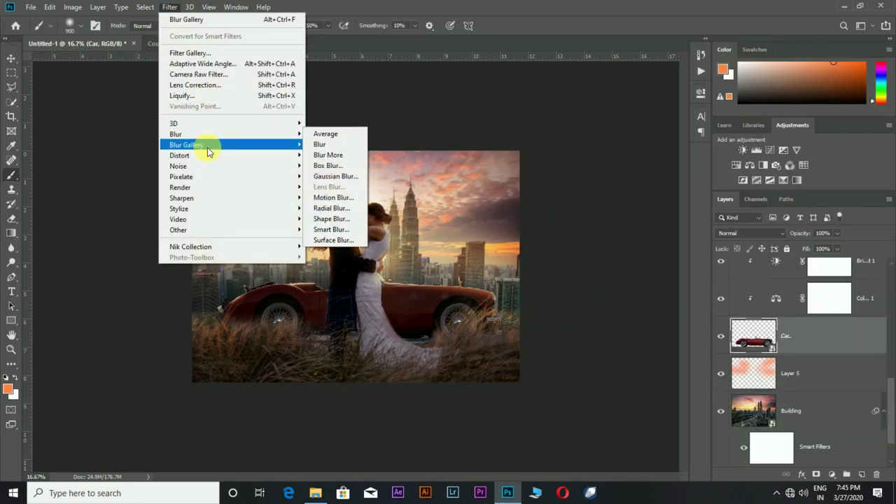
left_click(329, 179)
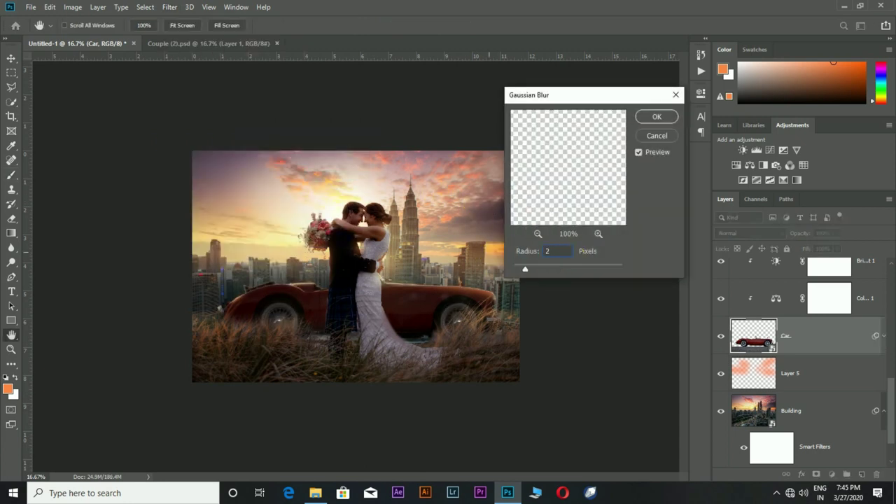
key("ctrl+plus")
key("BackSpace")
type("1")
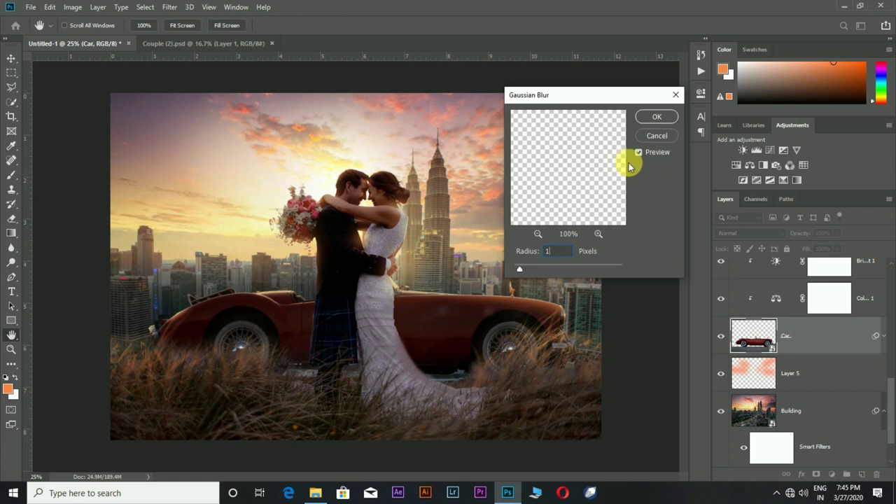
left_click(657, 116)
key("ctrl+minus")
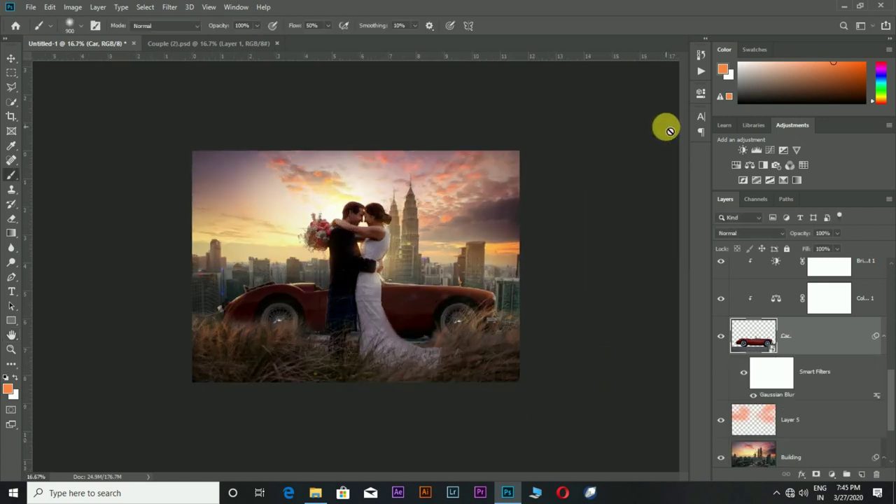
scroll(816, 344, "up", 3)
scroll(833, 354, "up", 3)
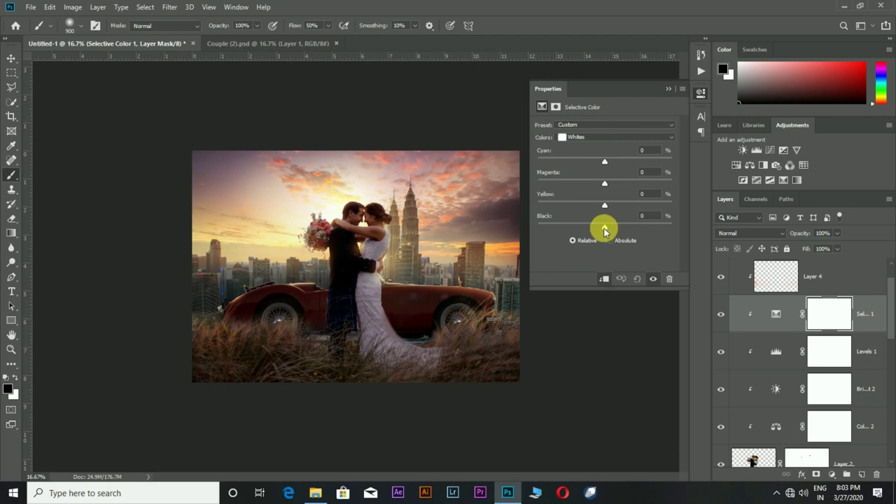
Reduce the Black slider for the Yellows range in the Selective Color adjustment
left_click_drag(604, 227, 521, 232)
left_click(600, 137)
left_click_drag(605, 228, 568, 239)
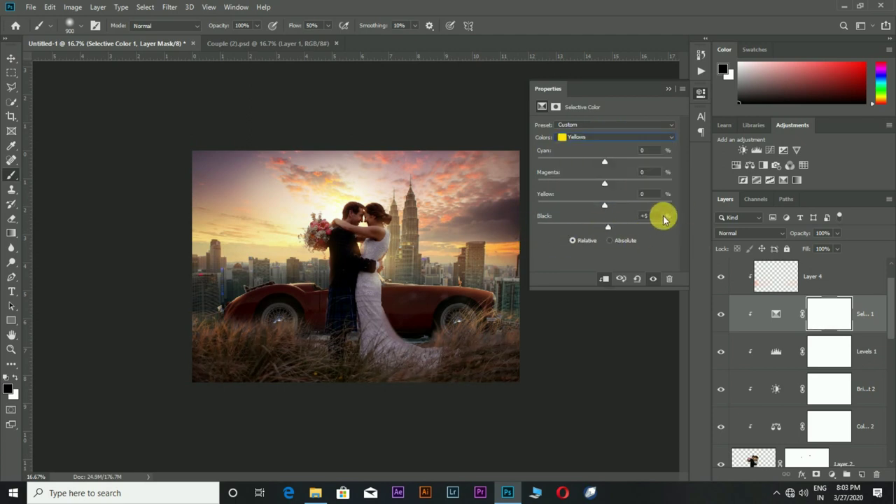
left_click(851, 324)
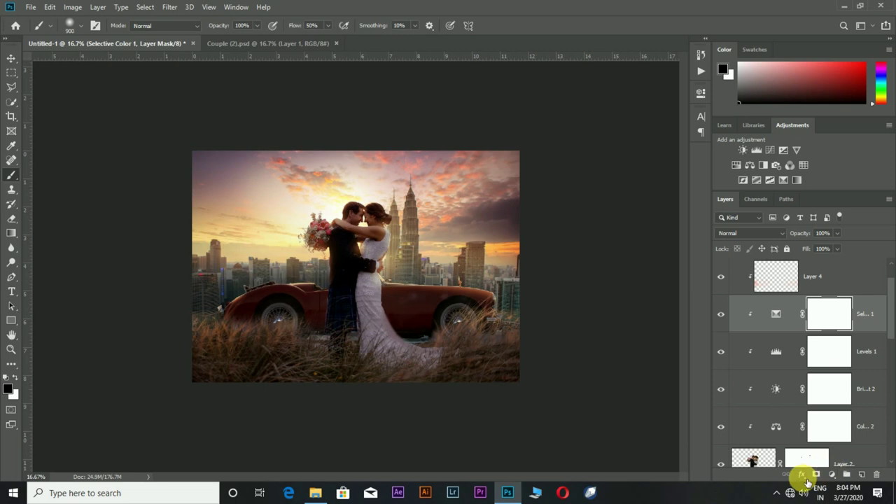
Add a clipped Hue/Saturation layer raising Yellows saturation to +57
left_click(831, 474)
left_click(826, 371)
left_click_drag(603, 187, 658, 203)
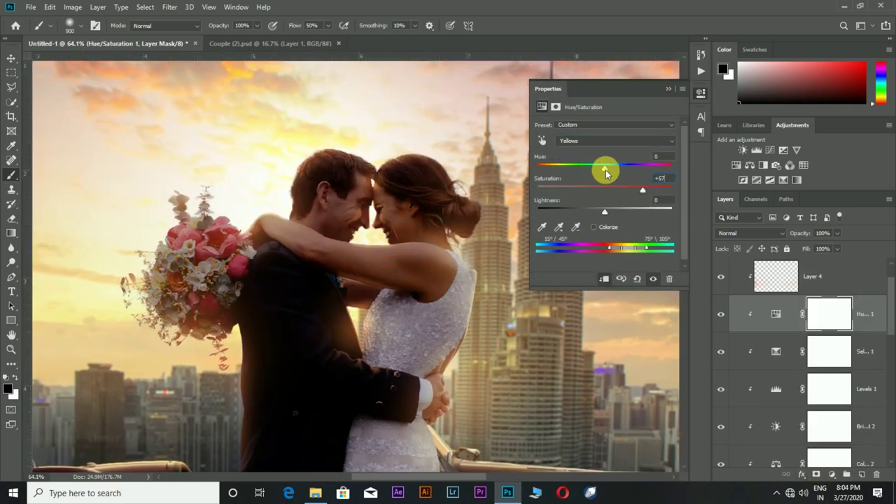
key("ctrl+0")
left_click(626, 141)
left_click(679, 136)
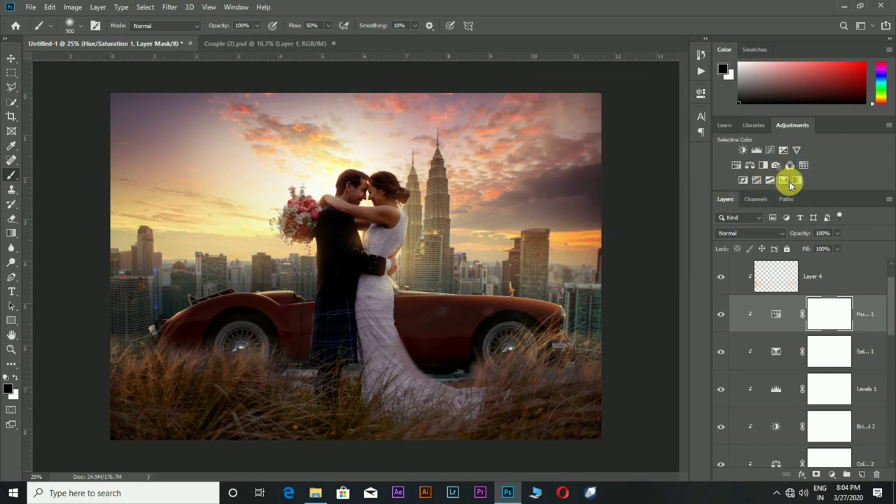
Add Photo Filter adjustment layers above the couple, the Car and the Building layer
left_click(832, 473)
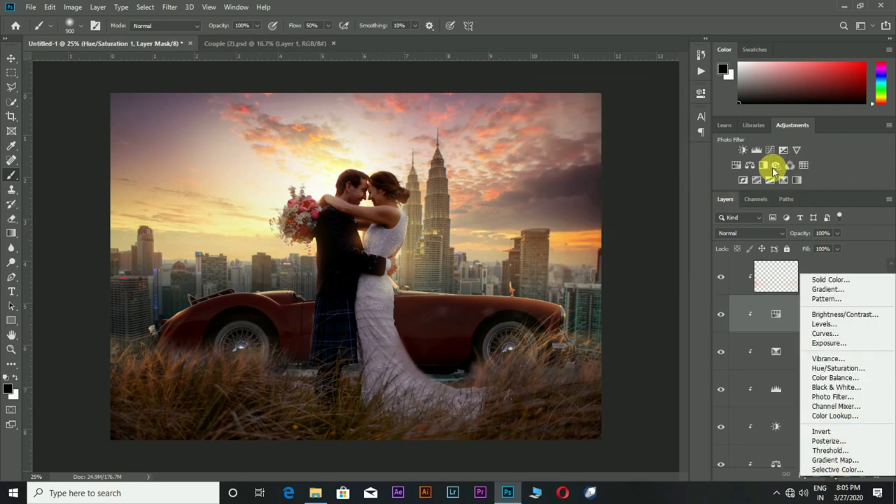
left_click(774, 168)
left_click_drag(570, 170, 617, 181)
left_click(775, 165)
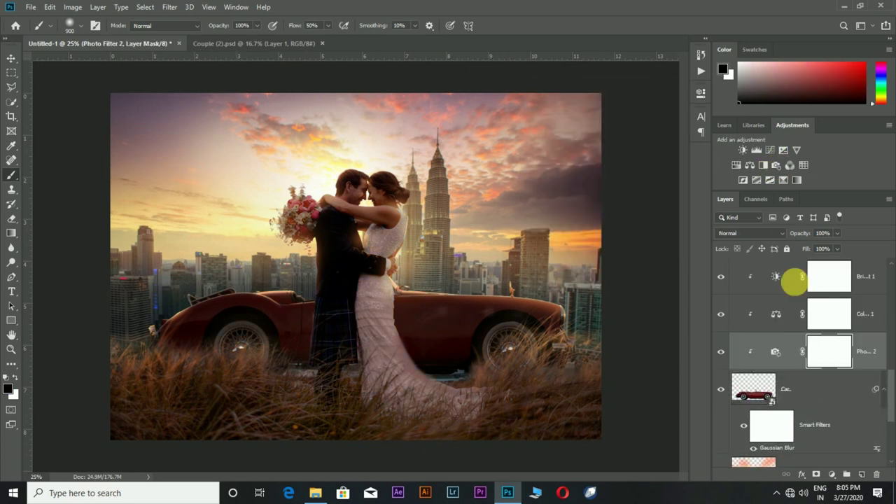
scroll(791, 280, "down", 3)
left_click(828, 385)
left_click(775, 164)
left_click(668, 89)
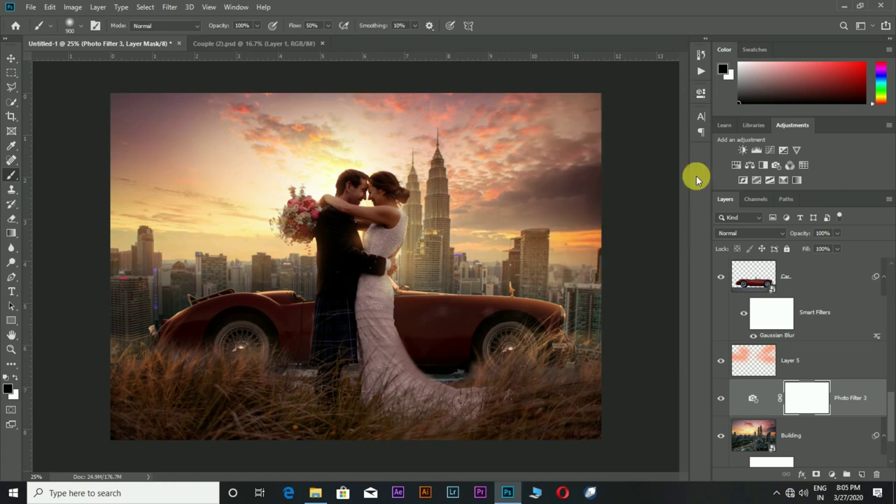
key("ctrl+minus")
scroll(836, 308, "down", 5)
Create a gray Overlay-mode Layer 6 above the high lights layer
scroll(857, 308, "up", 3)
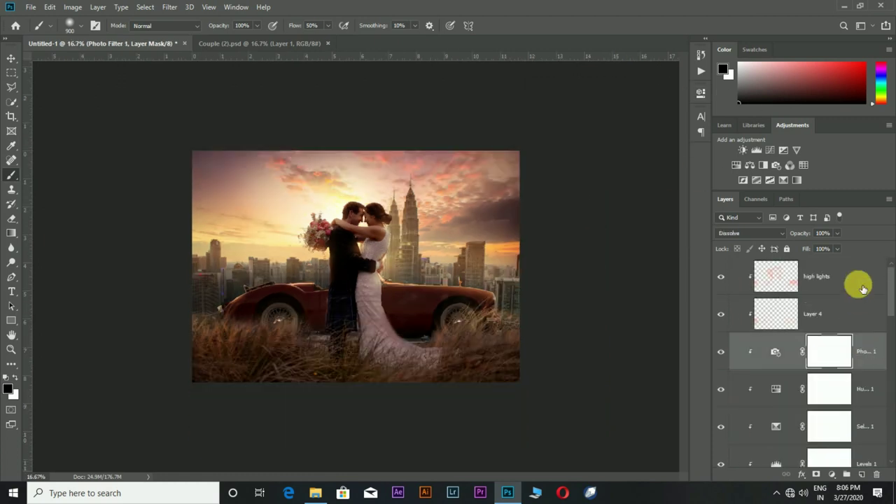
left_click(854, 276)
left_click(862, 473, "alt")
left_click(403, 183)
left_click(374, 318)
left_click(538, 137)
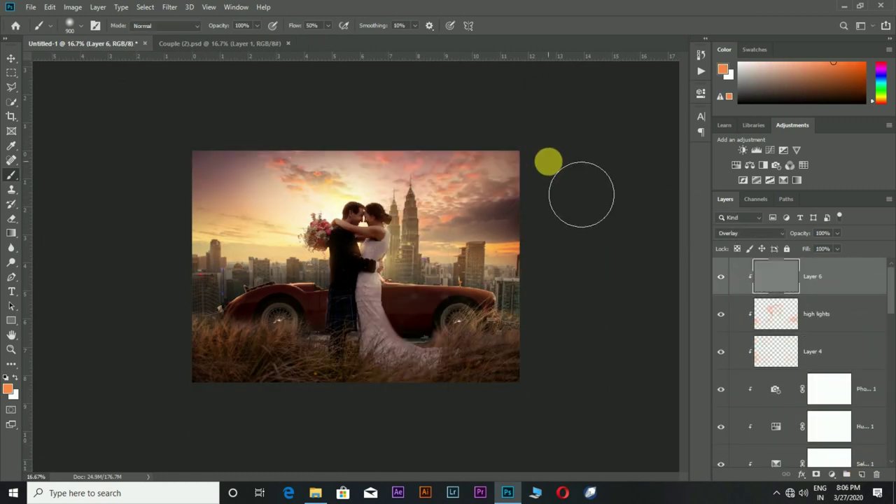
scroll(476, 223, "up", 3)
scroll(475, 224, "up", 2)
Dodge the wedding dress along its length, the bodice, and from the waist down
left_click(11, 261)
key("ctrl+r")
key("bracketright")
key("bracketright")
key("bracketright")
left_click_drag(436, 146, 430, 370)
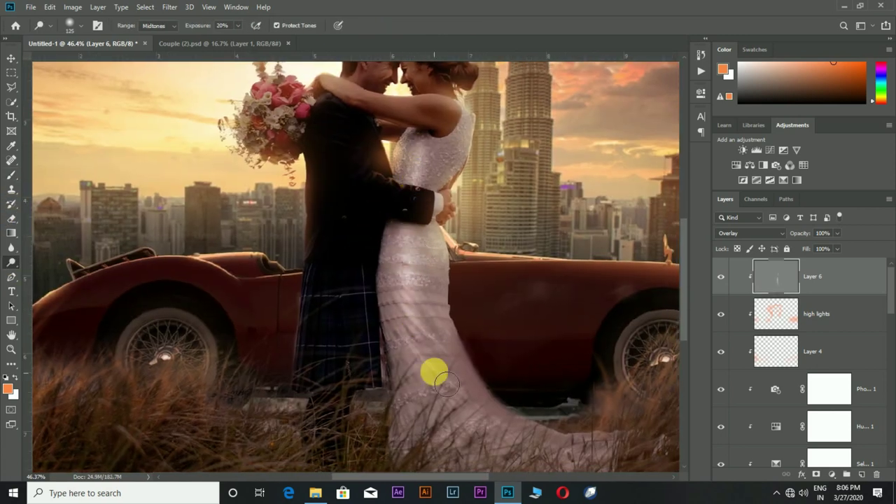
scroll(552, 314, "down", 1)
key("bracketleft")
key("bracketleft")
key("bracketleft")
left_click_drag(400, 240, 378, 248)
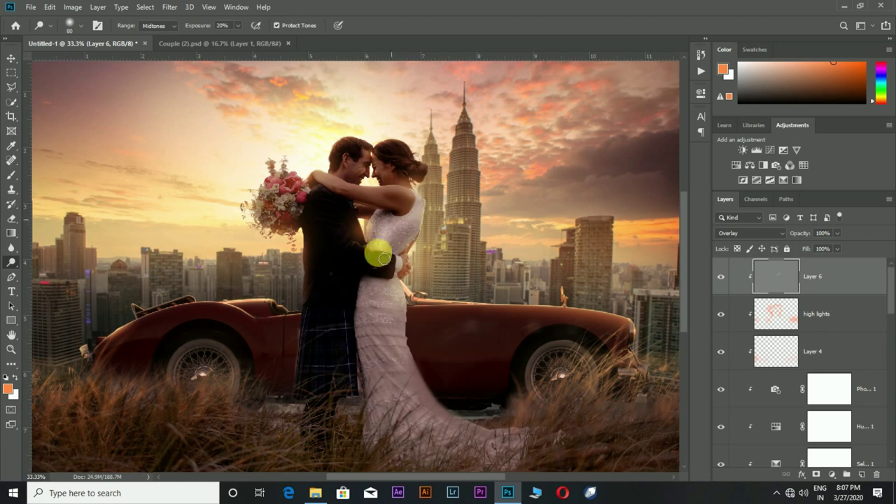
key("bracketright")
key("bracketright")
key("bracketright")
left_click_drag(380, 294, 413, 409)
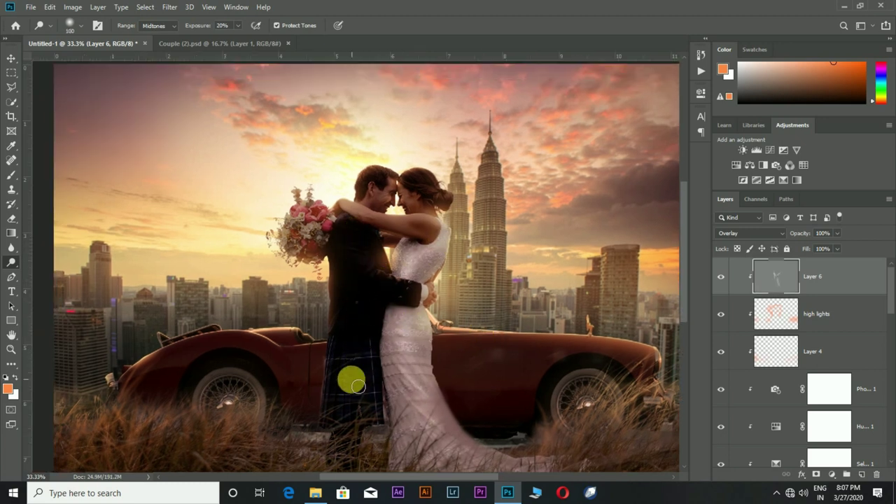
Continue dodging the couple's details with brush sizes from 25 to 45 px, then a larger brush
scroll(464, 286, "up", 1)
scroll(424, 206, "up", 2)
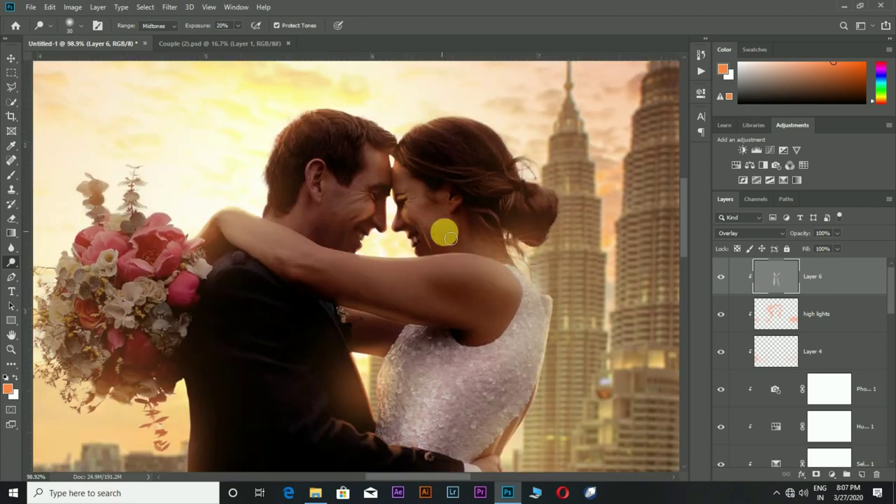
key("bracketleft")
key("bracketleft")
key("bracketleft")
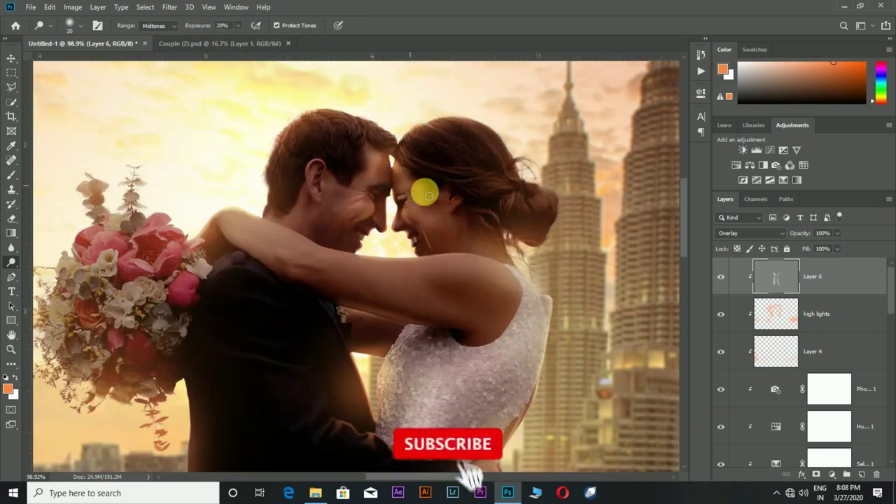
key("bracketright")
key("bracketright")
key("bracketright")
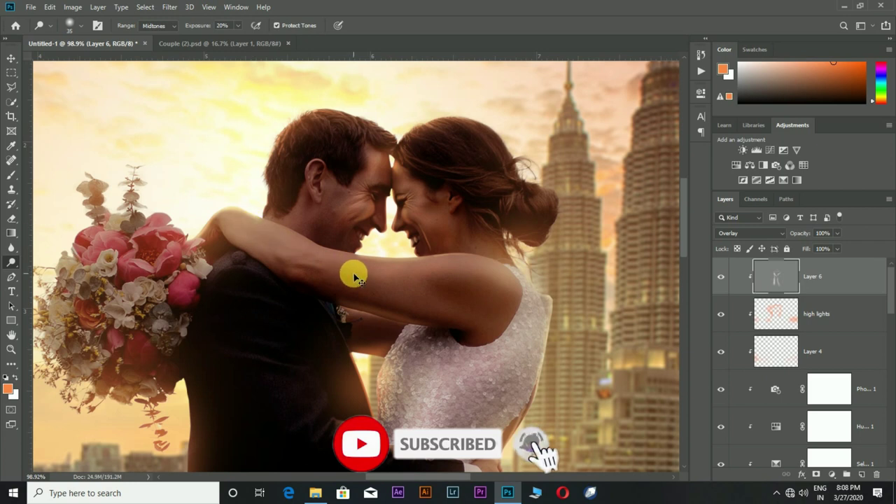
scroll(445, 257, "down", 1)
key("bracketleft")
key("bracketleft")
scroll(458, 250, "down", 2)
scroll(482, 268, "down", 3)
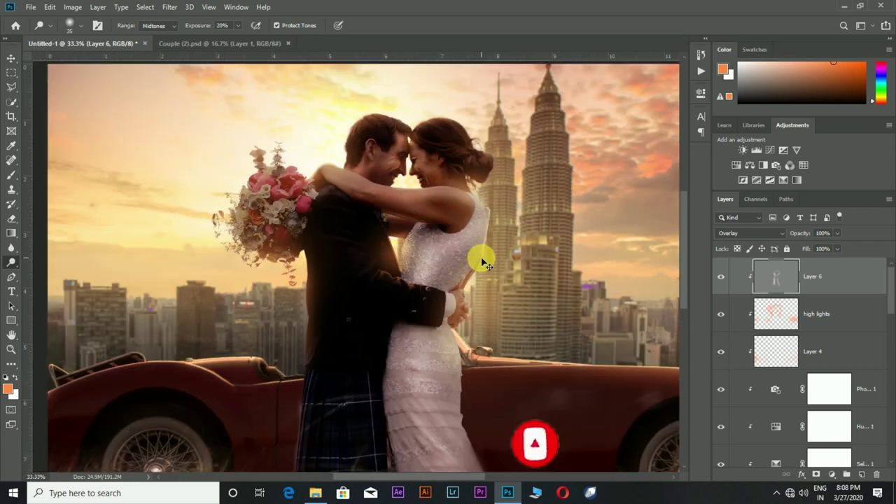
scroll(292, 154, "up", 3)
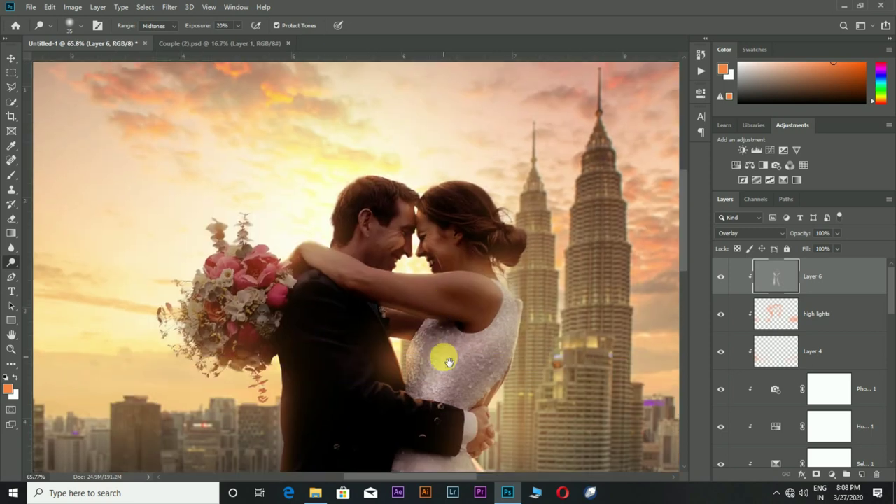
scroll(476, 231, "down", 2)
scroll(408, 301, "down", 2)
key("bracketleft")
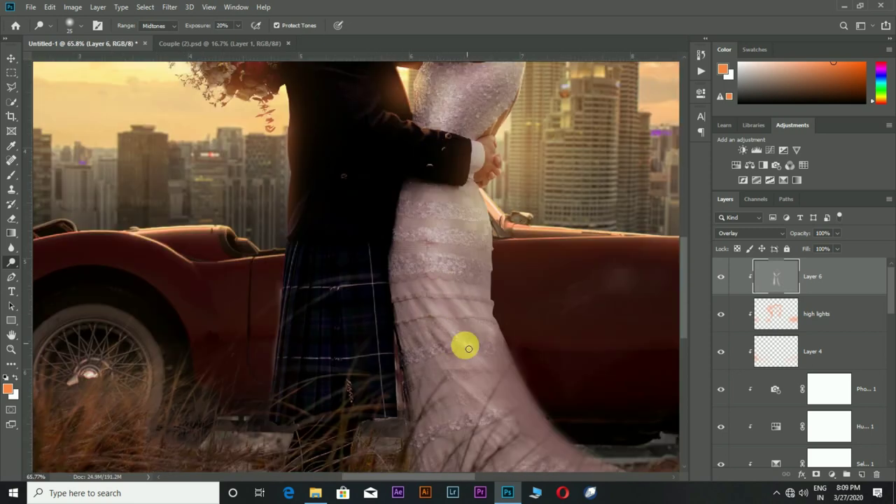
scroll(468, 320, "down", 4)
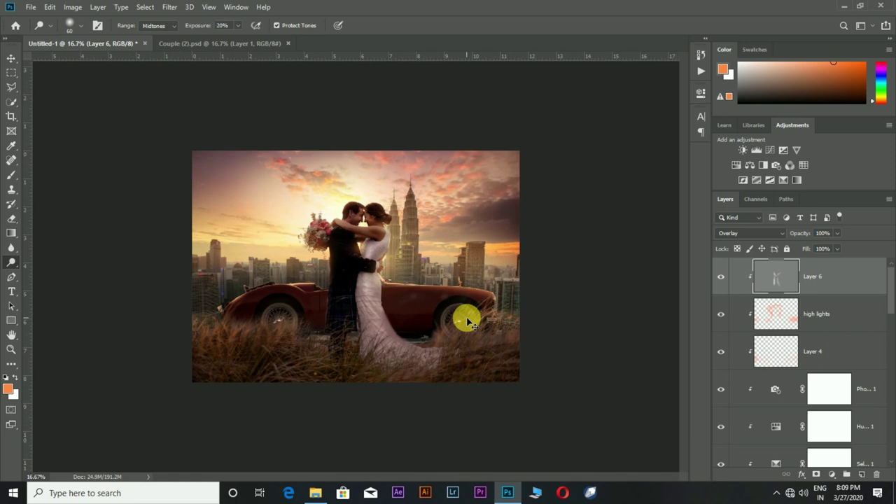
key("bracketright")
key("bracketright")
key("bracketright")
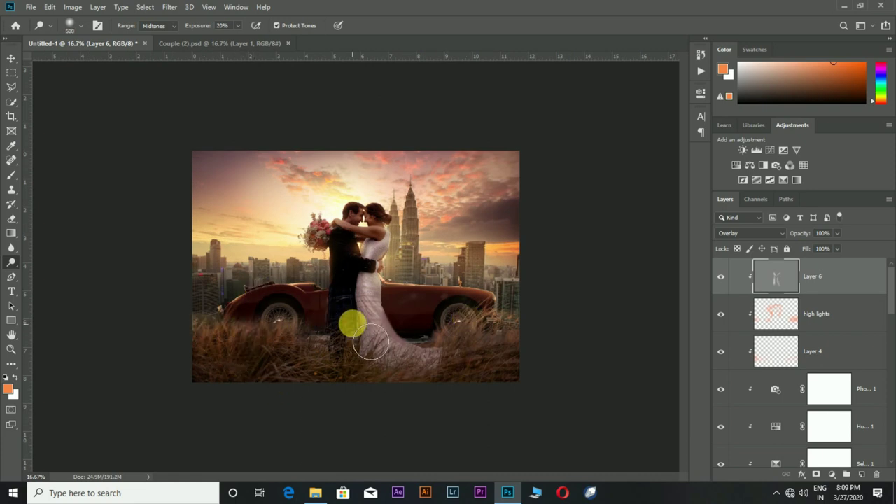
scroll(381, 228, "up", 2)
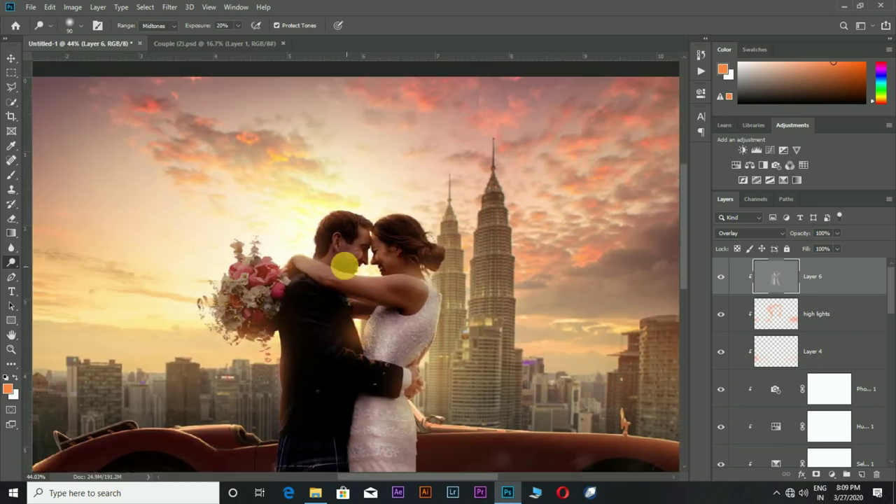
scroll(609, 296, "down", 2)
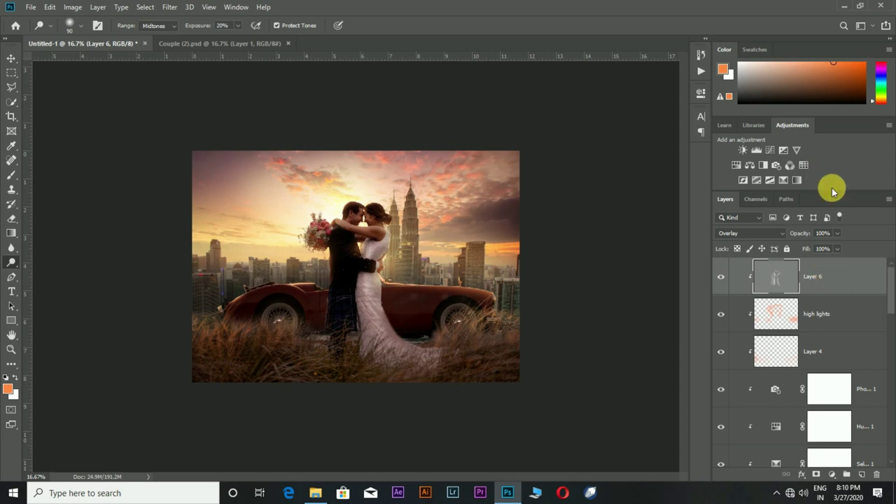
Add a midtone Color Balance layer and a Color Lookup layer using the FoggyNight LUT
left_click(832, 474)
left_click(840, 380)
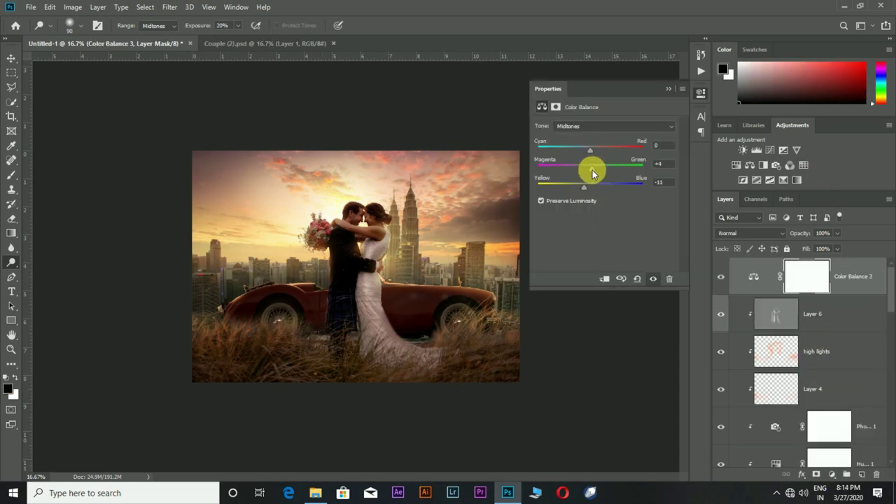
left_click(803, 164)
left_click(626, 127)
left_click(632, 172)
key("Down")
key("Down")
key("Down")
key("Down")
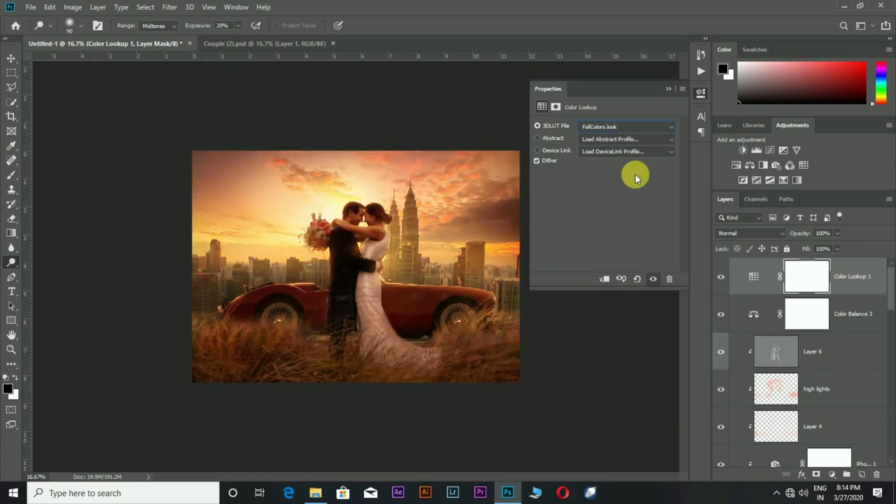
key("Down")
key("Down")
key("Down")
key("Down")
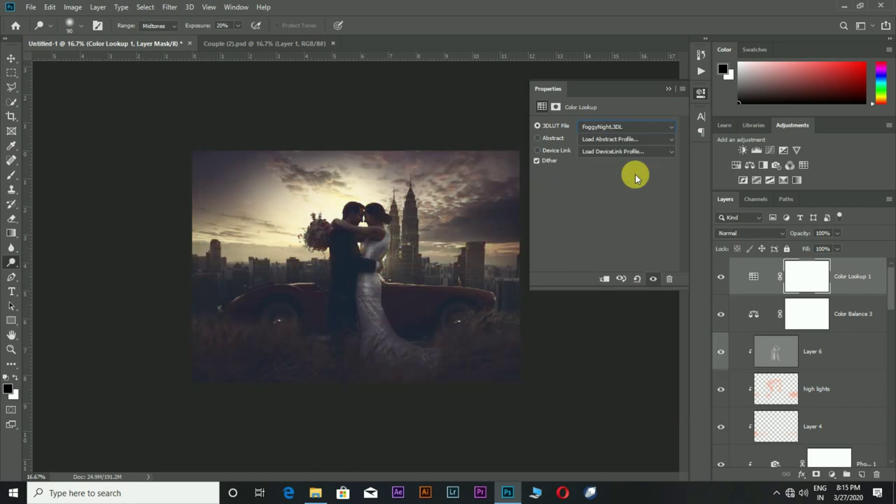
left_click(820, 233)
Blend the Color Lookup layer in Soft Light at 40% opacity
type("50")
key("Return")
left_click(746, 233)
left_click(749, 343)
left_click_drag(804, 238, 803, 238)
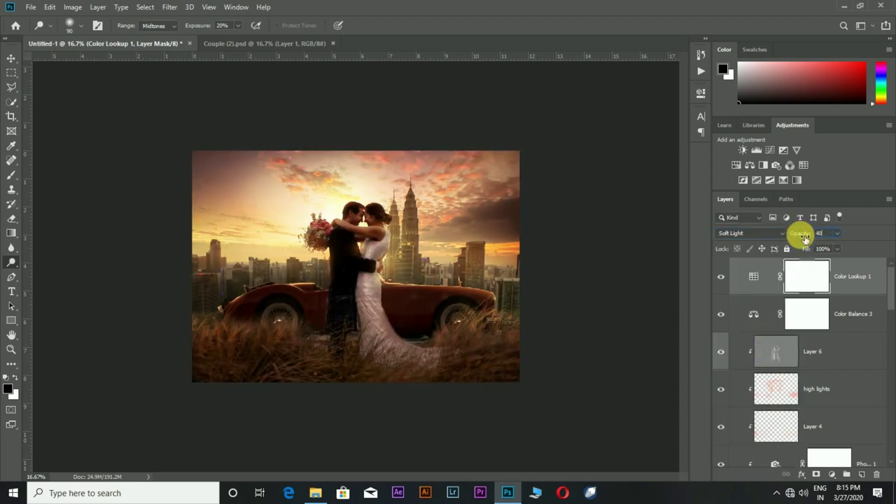
Add a Warming (85) Photo Filter and a Soft Light Gradient Map at 30% opacity
left_click(776, 164)
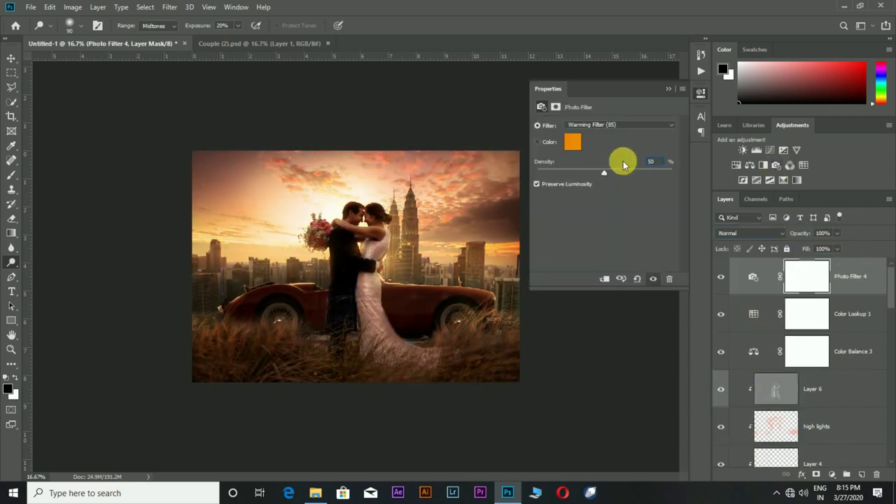
left_click(540, 121)
left_click(568, 125)
left_click(742, 73)
left_click(742, 233)
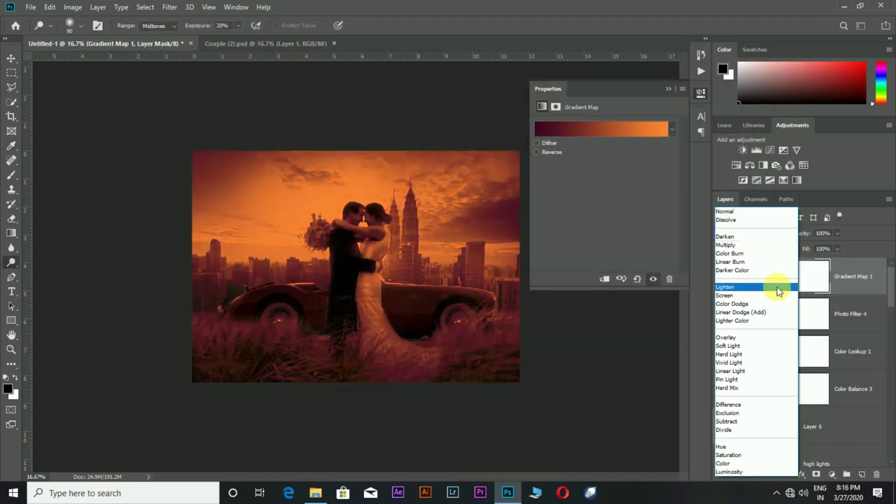
left_click(749, 345)
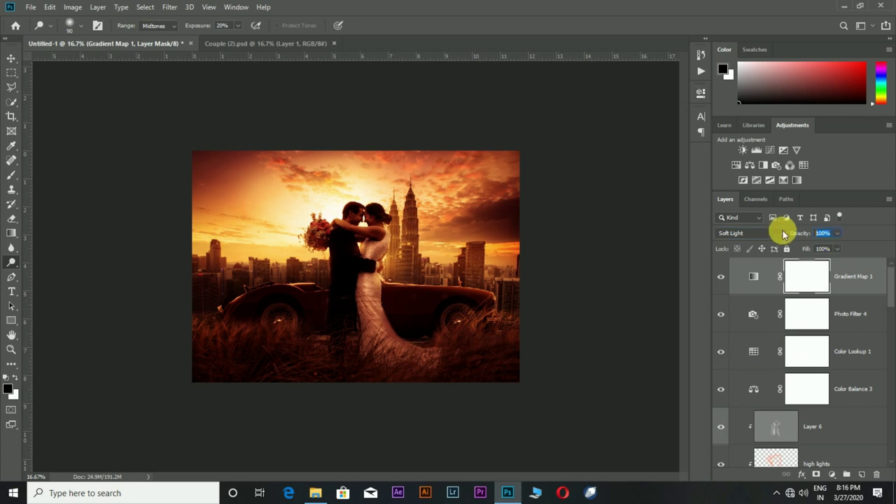
type("50")
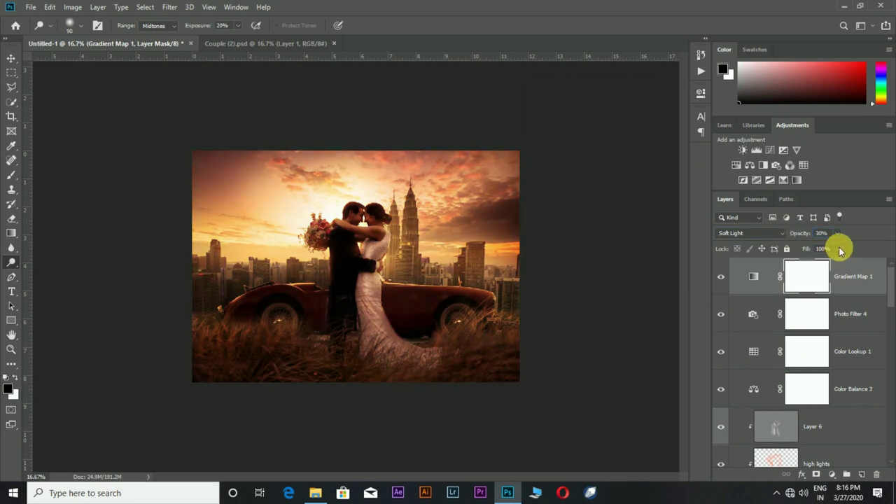
Stamp visible layers into Layer 7 and set Camera Raw exposure +0.45, shadows +10, clarity +25
key("ctrl+alt+shift+e")
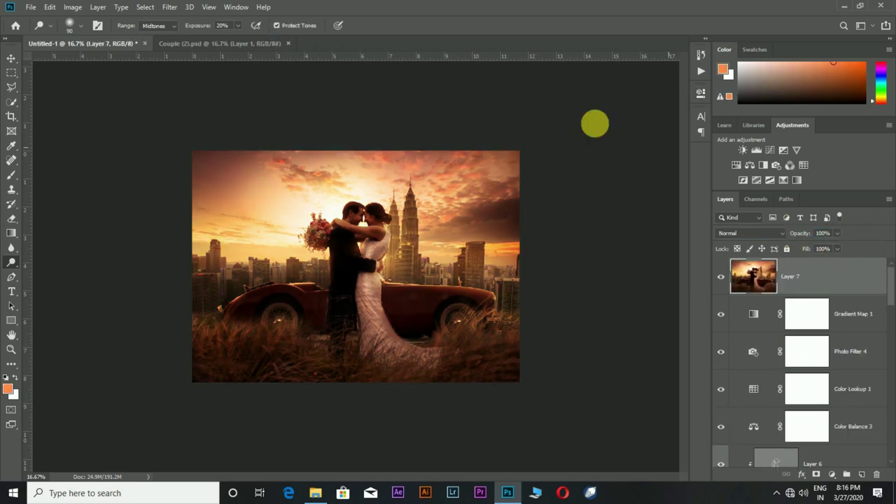
key("ctrl+shift+a")
mouse_move(702, 269)
left_mouse_down()
mouse_move(679, 285)
mouse_move(671, 317)
left_mouse_up()
mouse_move(702, 320)
left_mouse_down()
mouse_move(716, 324)
mouse_move(708, 321)
left_mouse_up()
left_click_drag(703, 382, 717, 385)
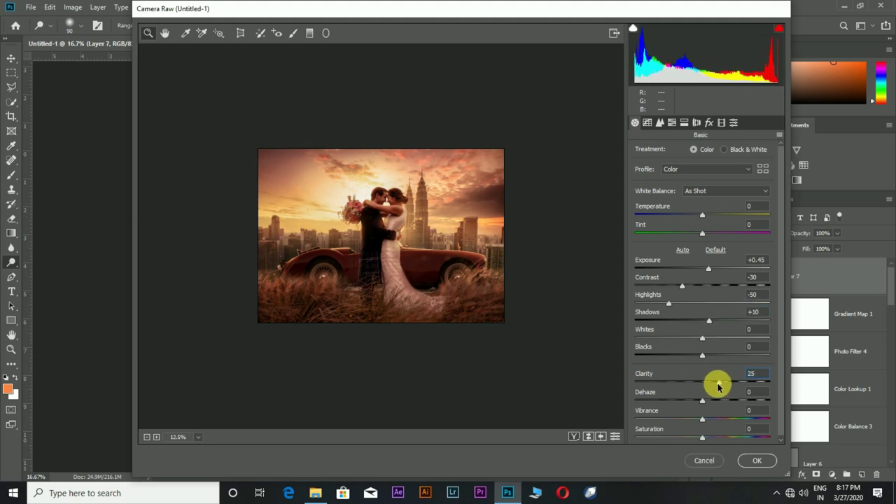
left_click_drag(702, 418, 695, 422)
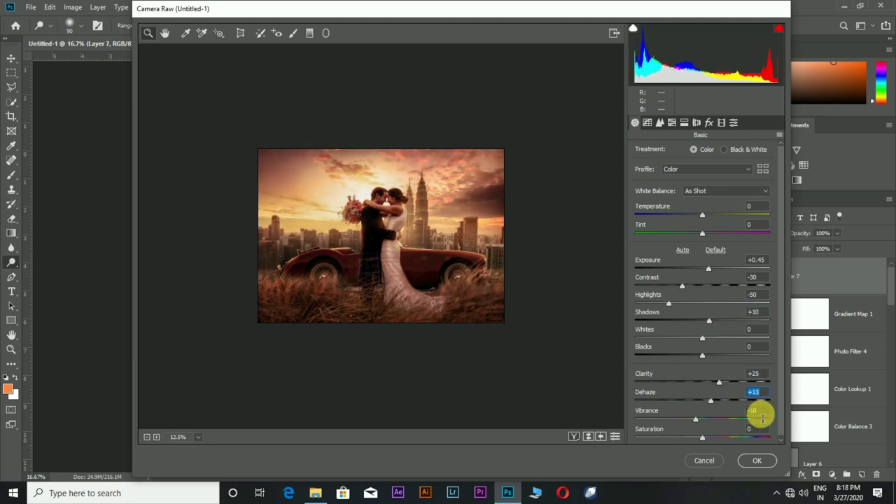
Shift the Calibration blue primary hue, then set noise reduction 25, sharpening 40, masking 63
left_click(721, 124)
mouse_move(705, 334)
left_mouse_down()
mouse_move(684, 340)
mouse_move(714, 351)
left_mouse_up()
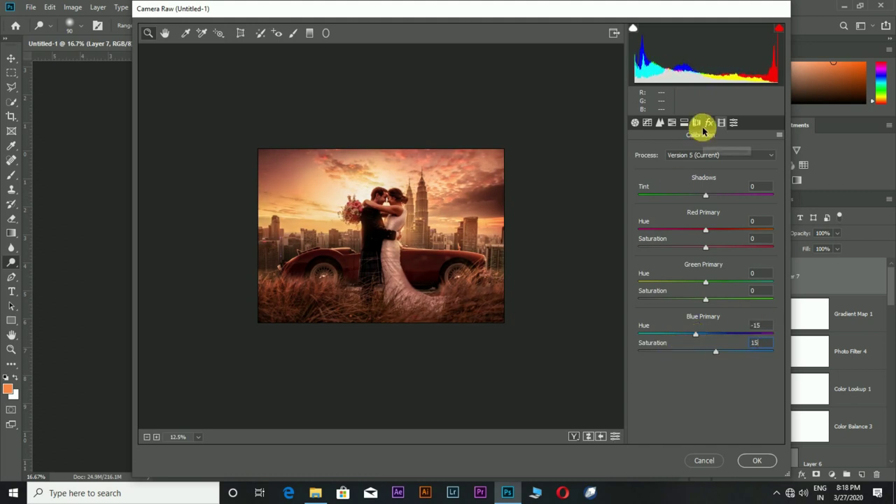
left_click(646, 122)
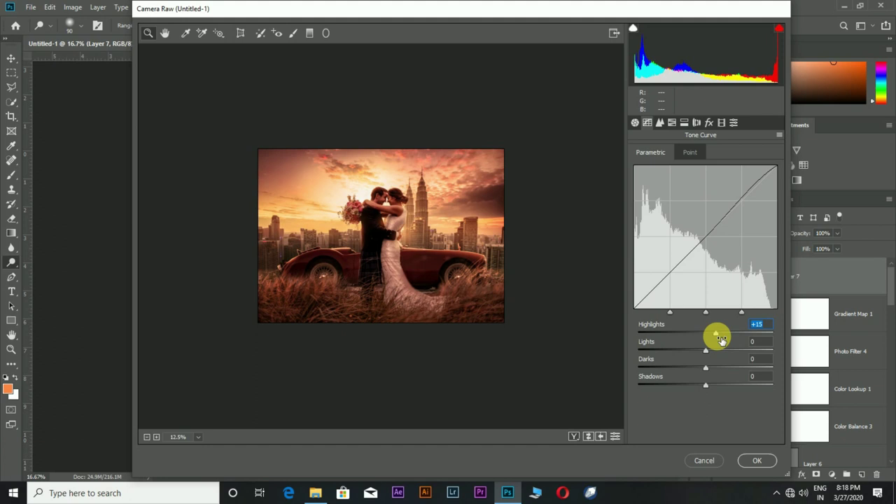
left_click(659, 123)
key("Return")
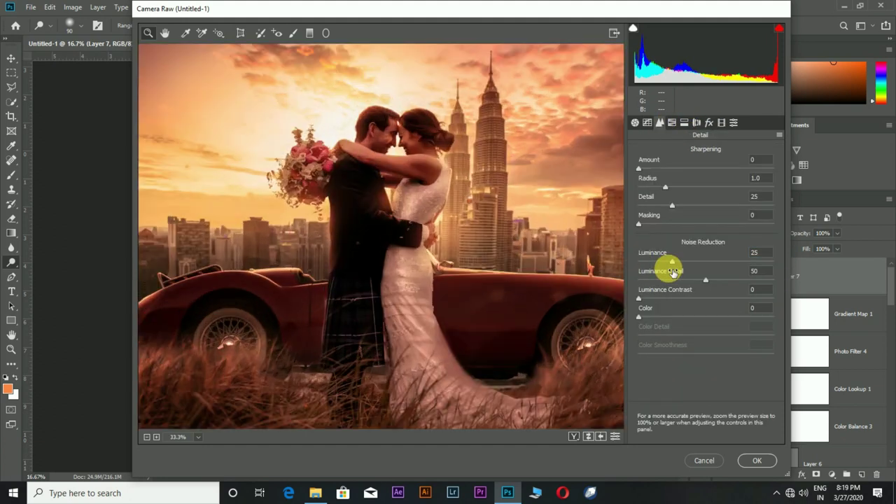
left_click_drag(639, 170, 666, 175)
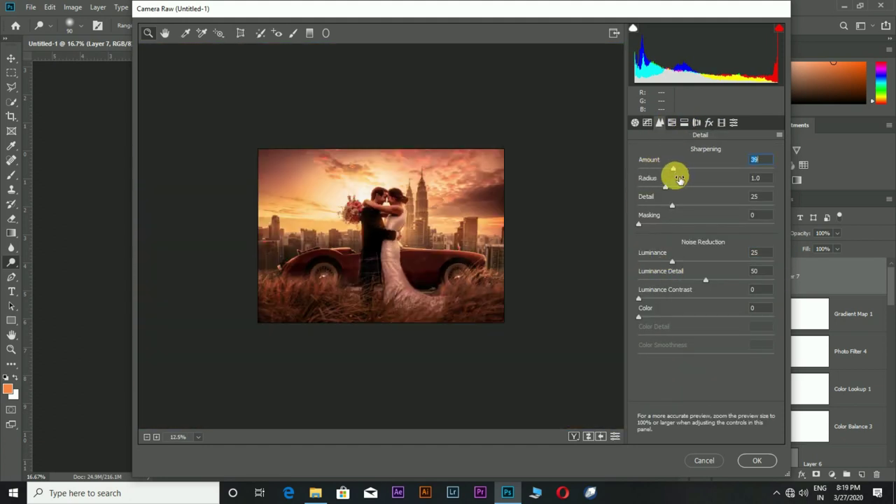
left_click_drag(642, 230, 724, 245)
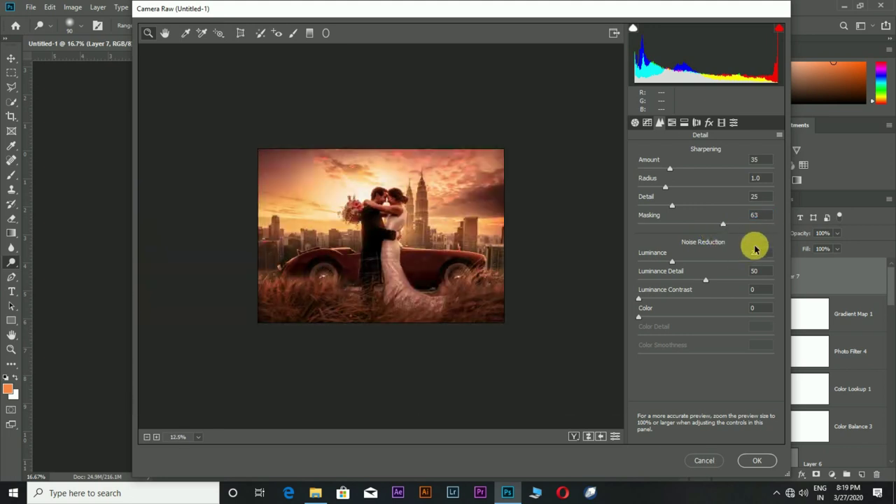
scroll(721, 168, "up", 5)
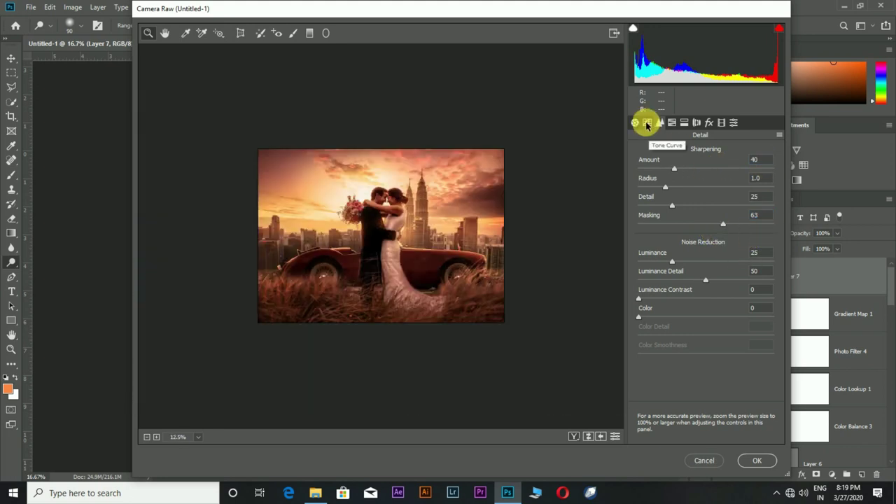
left_click(635, 123)
scroll(706, 215, "up", 8)
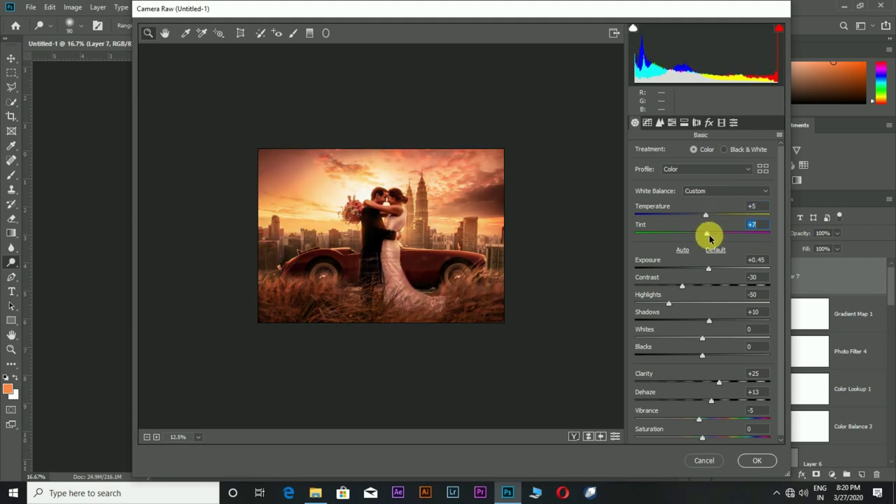
Darken the grass with a -2.60 exposure, sharpness 50 graduated filter and apply Camera Raw to Layer 7
left_click(309, 33)
left_click_drag(385, 344, 386, 272)
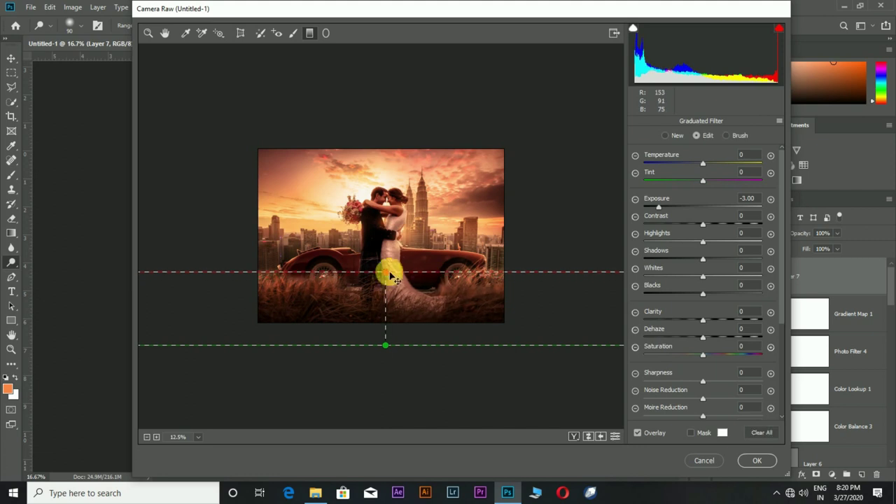
left_click_drag(658, 208, 664, 209)
key("ctrl+plus")
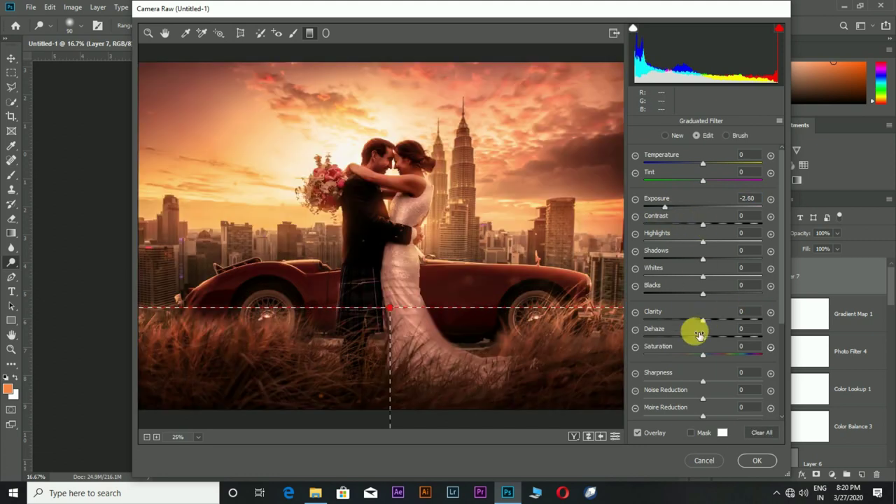
scroll(692, 322, "down", 3)
left_click_drag(702, 273, 801, 291)
scroll(708, 218, "up", 2)
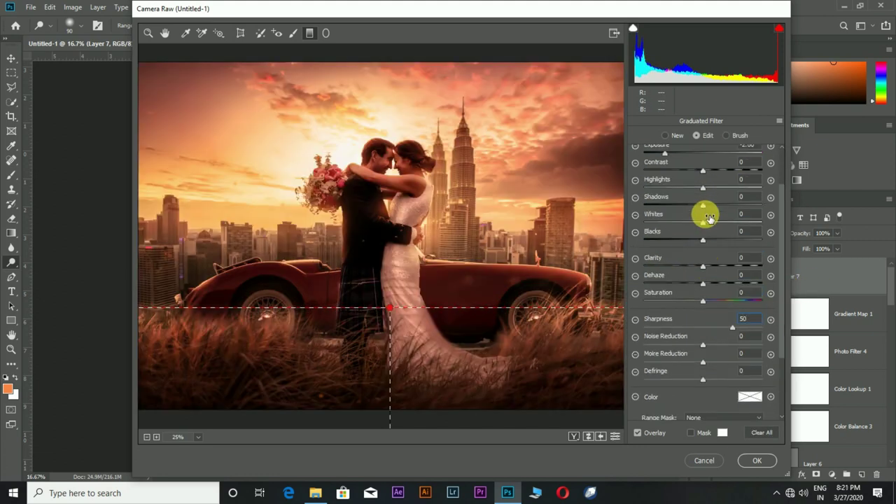
scroll(722, 218, "up", 2)
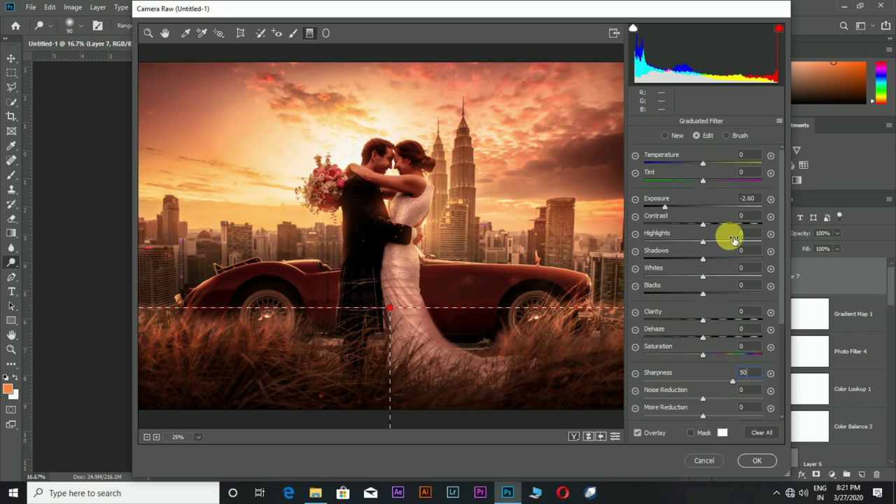
key("ctrl+minus")
left_click(757, 460)
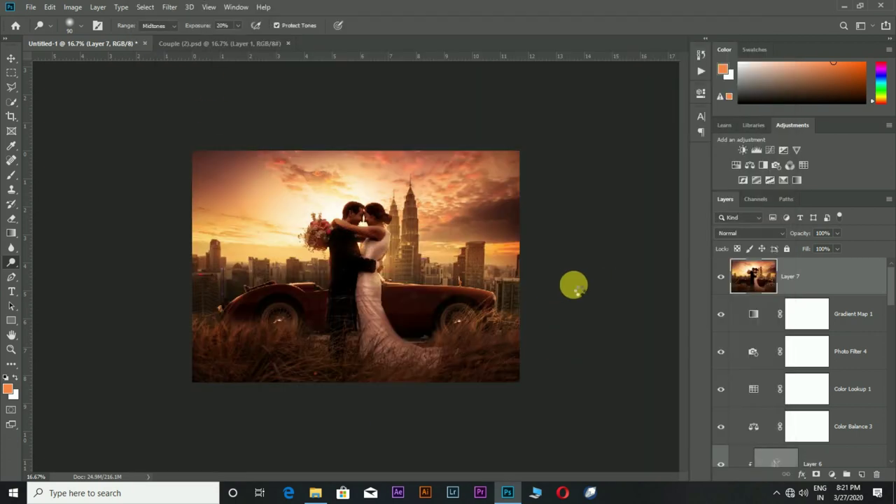